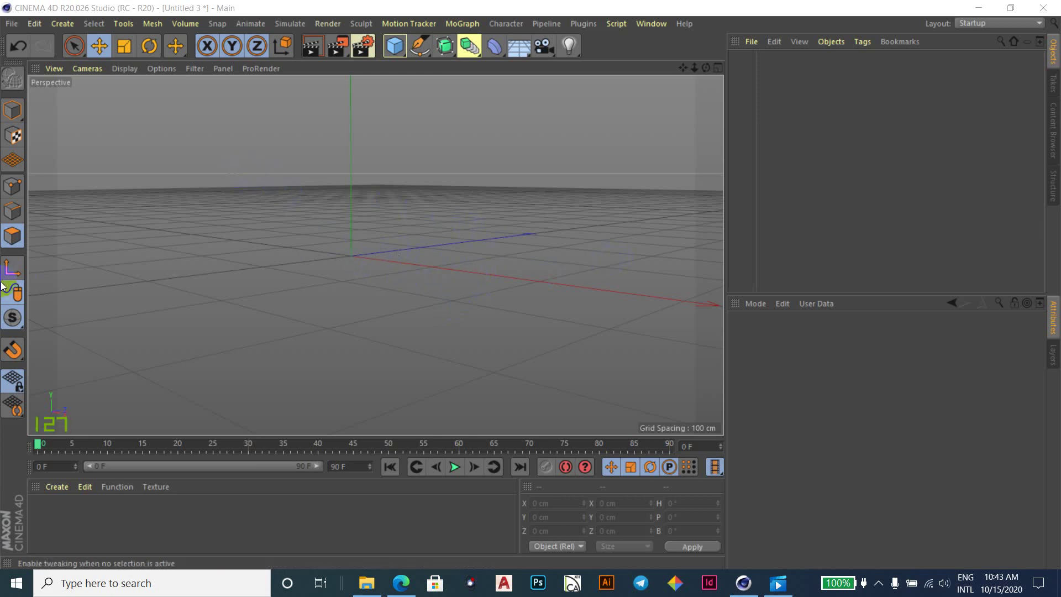
# - Add a 200 cm Cube primitive from the top toolbar to the empty scene
pyautogui.click(395, 49)
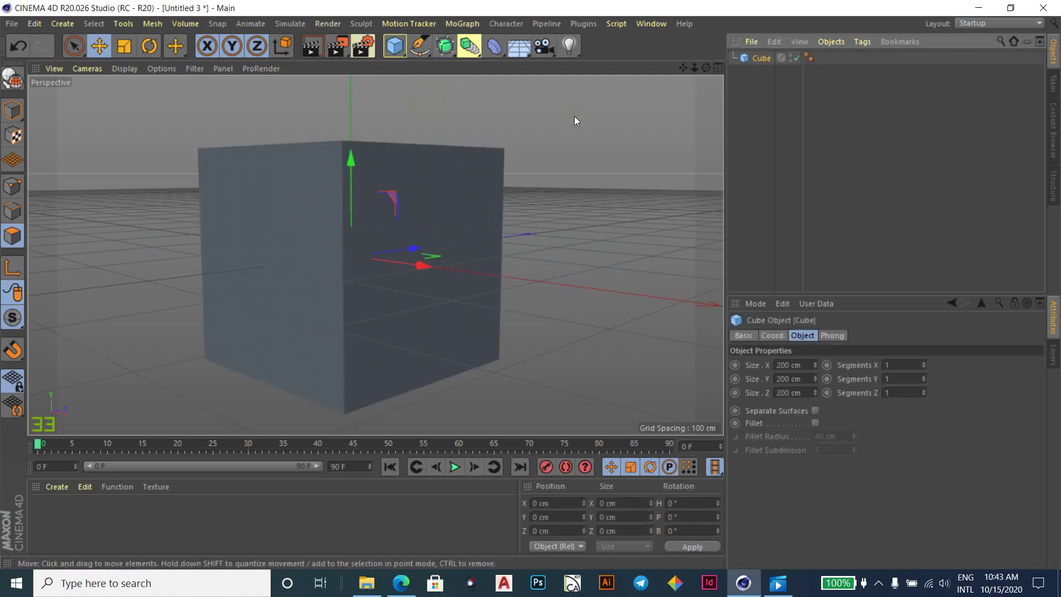
pyautogui.click(611, 193)
pyautogui.press('k')
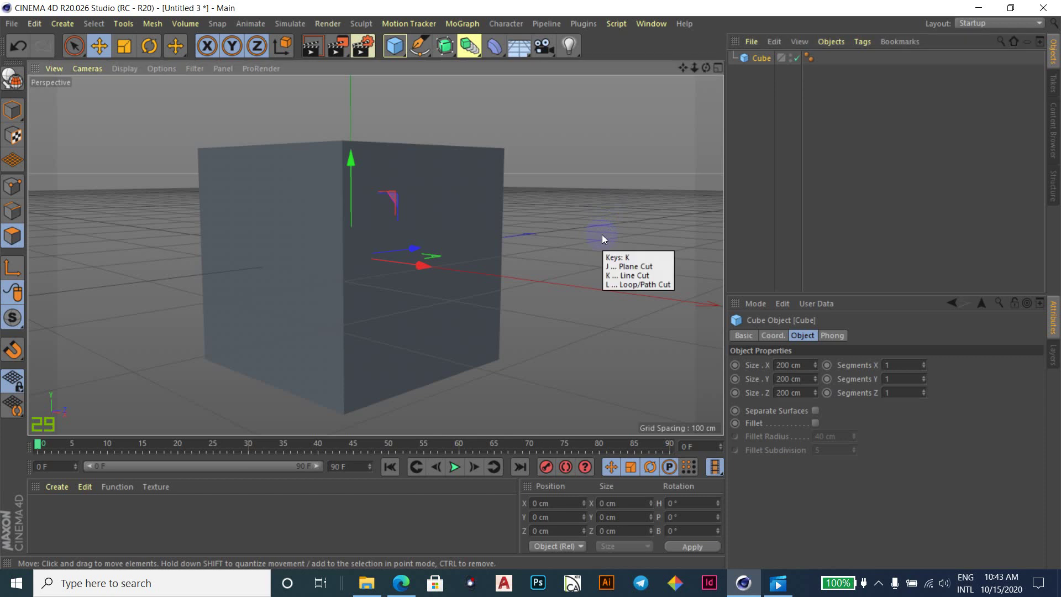
pyautogui.press('k')
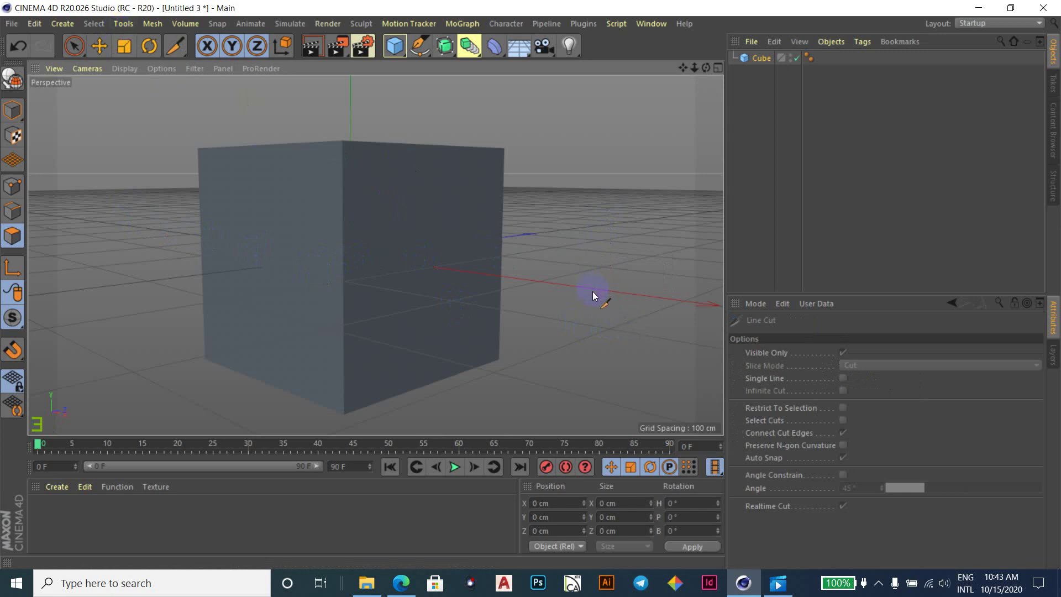
pyautogui.press('k')
pyautogui.press('k')
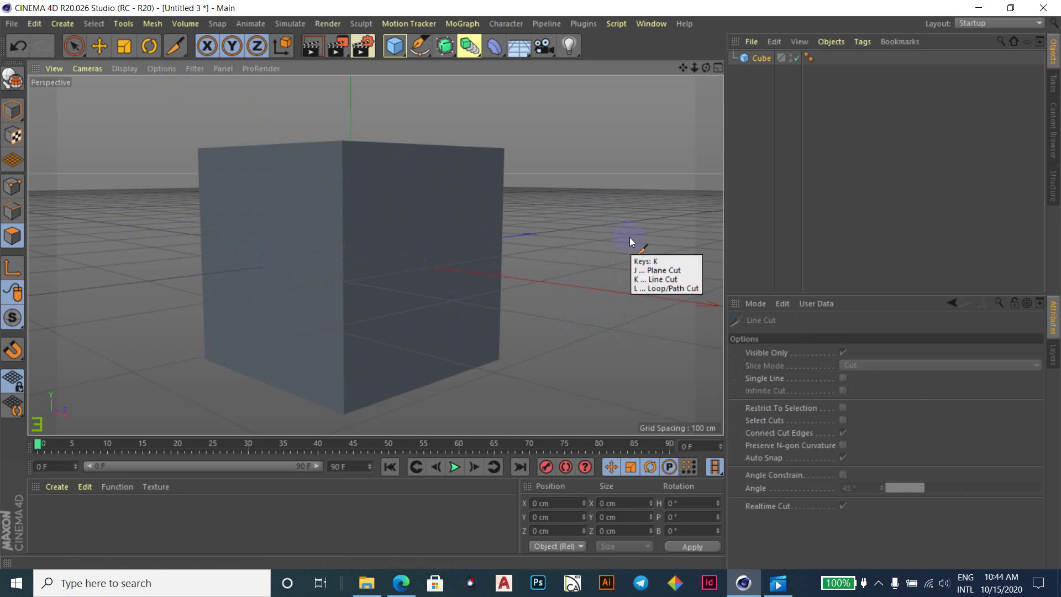
pyautogui.press('l')
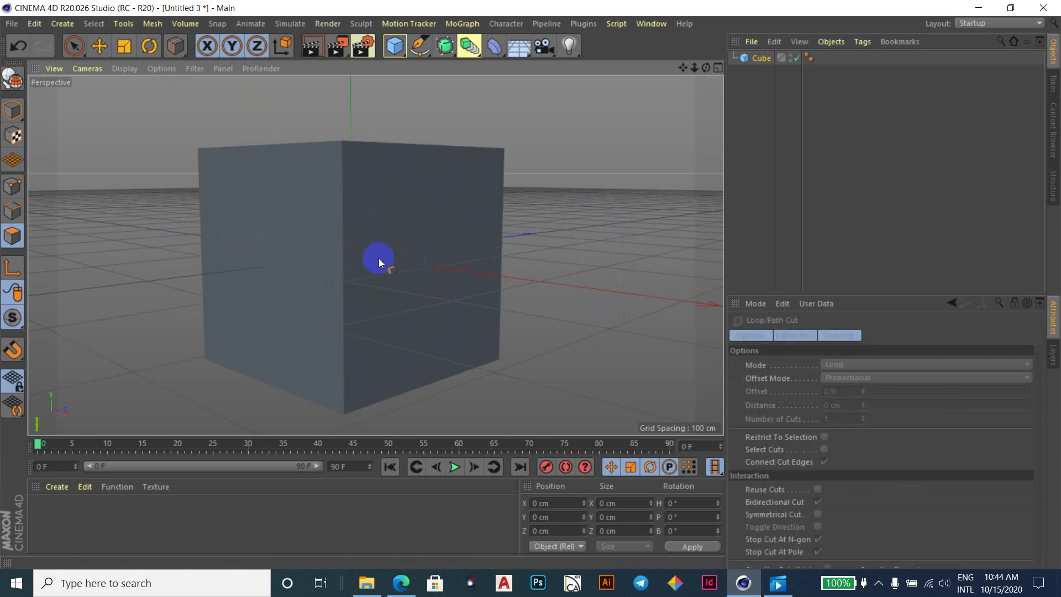
pyautogui.click(74, 46)
pyautogui.press('k')
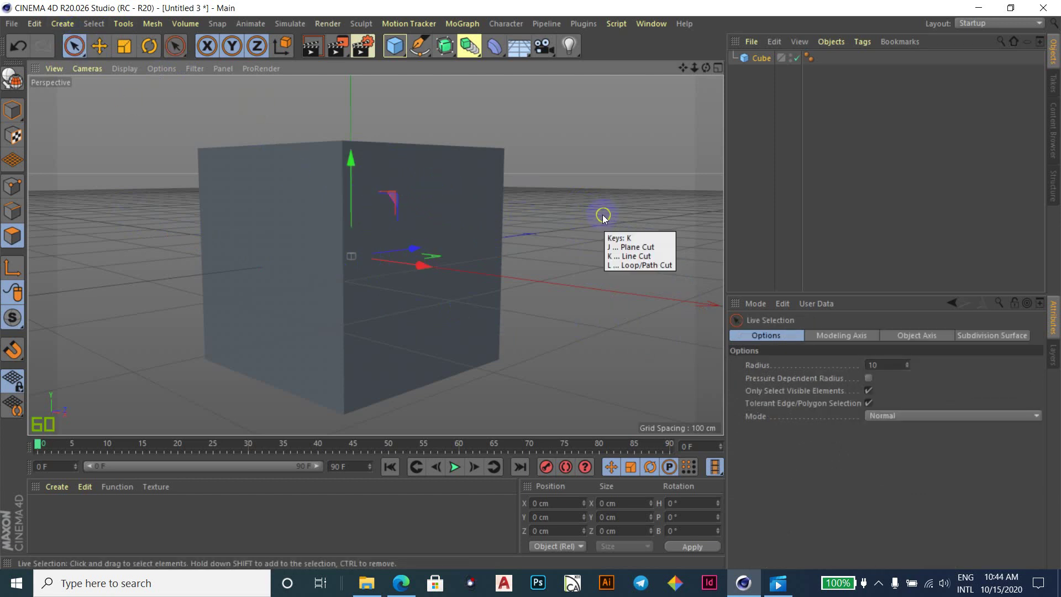
pyautogui.press('j')
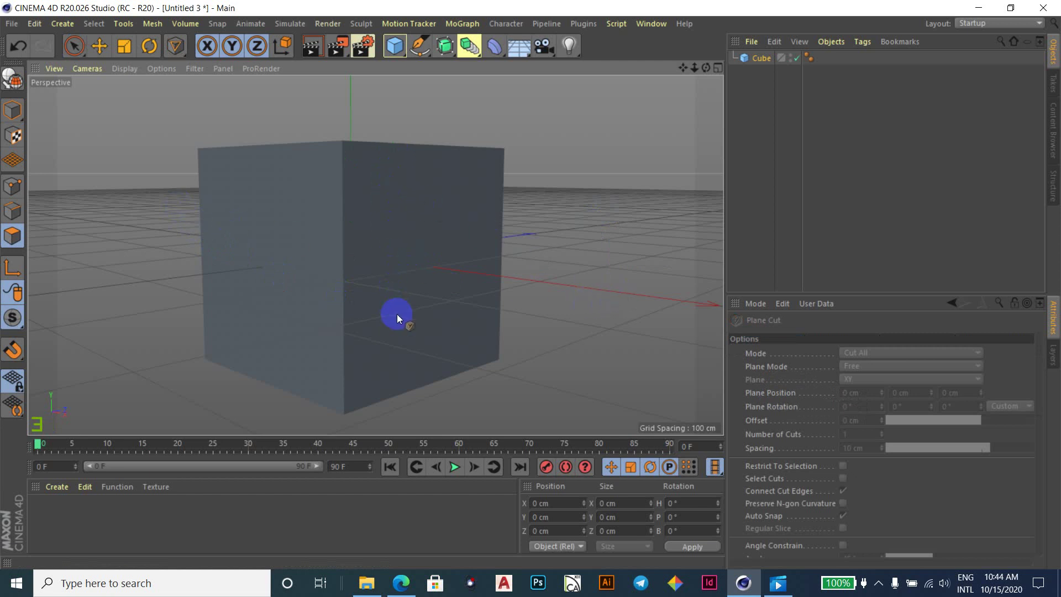
pyautogui.click(75, 46)
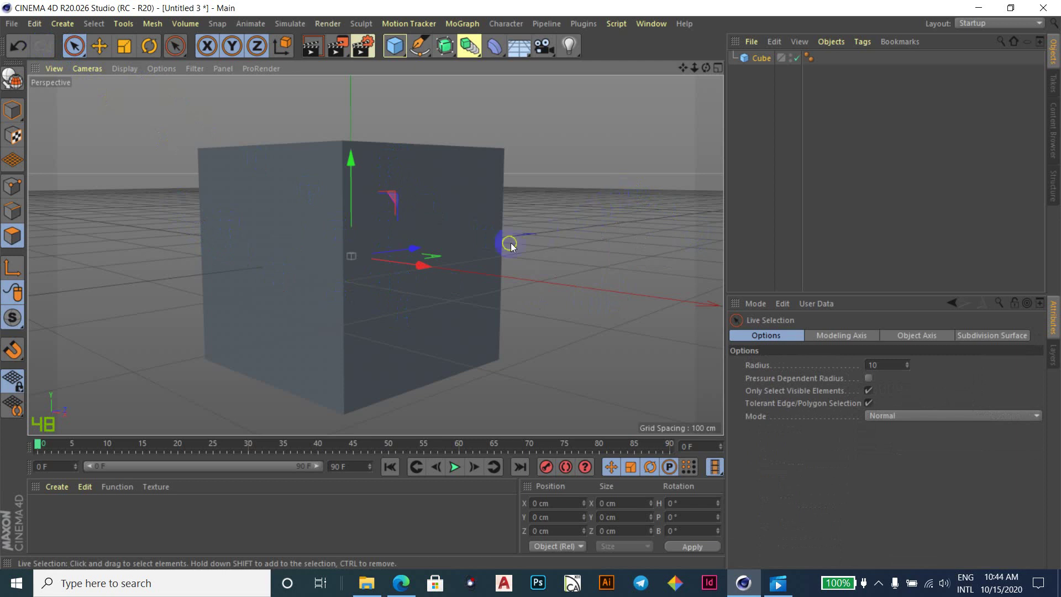
pyautogui.click(491, 240)
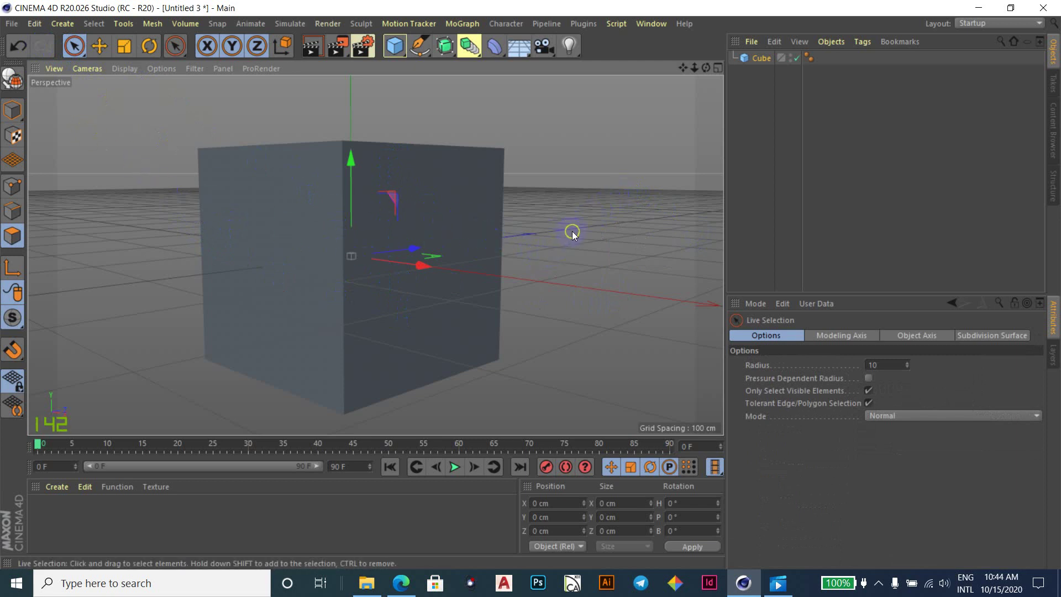
pyautogui.moveTo(432, 238)
pyautogui.mouseDown()
pyautogui.moveTo(400, 211)
pyautogui.moveTo(491, 168)
pyautogui.moveTo(438, 259)
pyautogui.moveTo(496, 247)
pyautogui.mouseUp()
# - Make the cube editable with C and switch to Model mode
pyautogui.press('c')
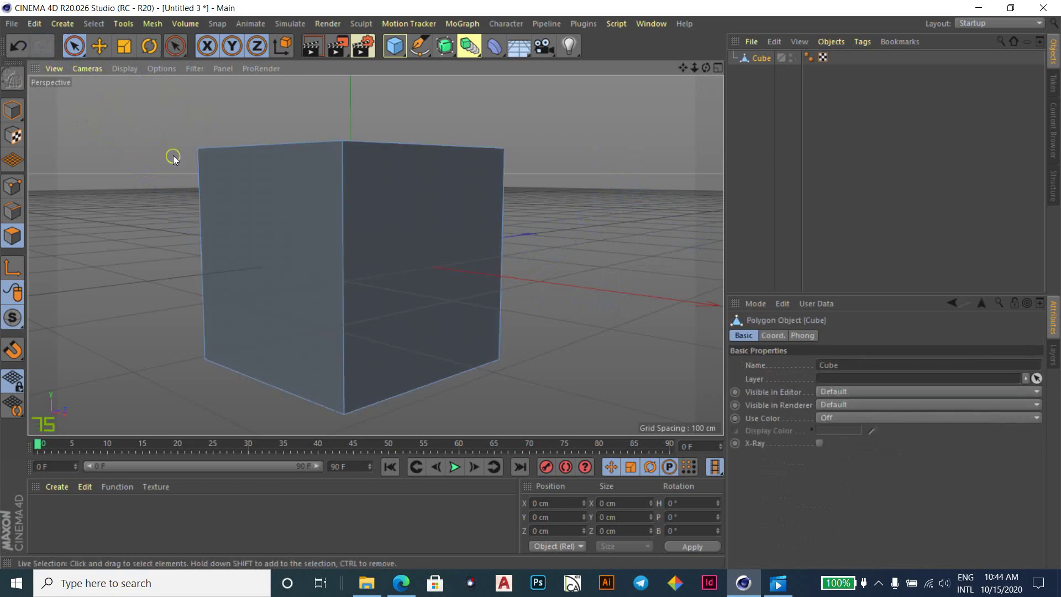
pyautogui.click(13, 110)
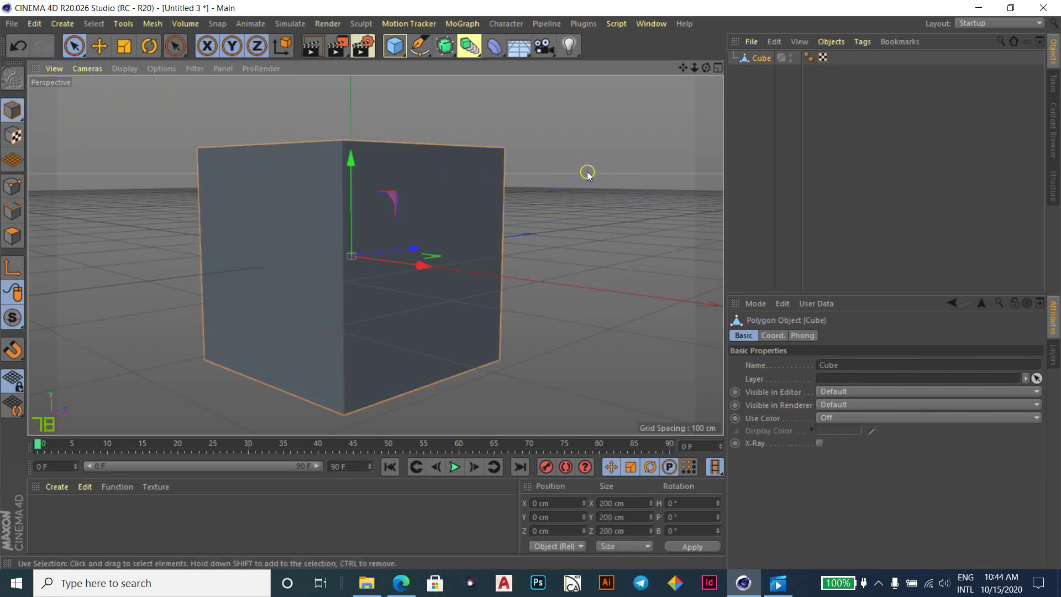
pyautogui.click(469, 332)
pyautogui.click(254, 245)
# - Activate the Line Cut tool from the K cut menu, then return to Live Selection
pyautogui.press('k')
pyautogui.press('k')
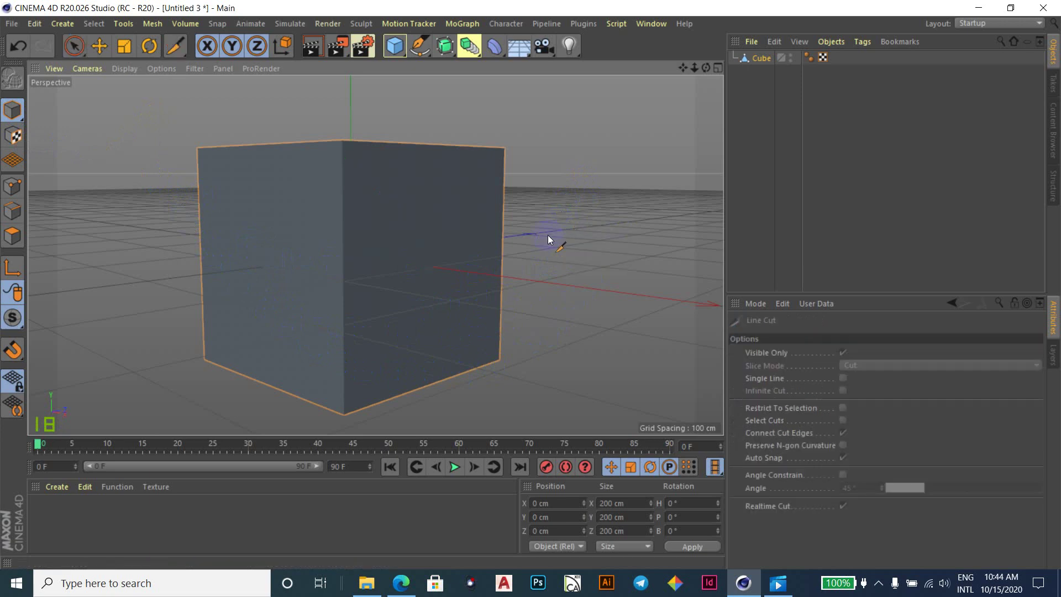
pyautogui.click(619, 314)
pyautogui.click(7, 115)
pyautogui.click(74, 46)
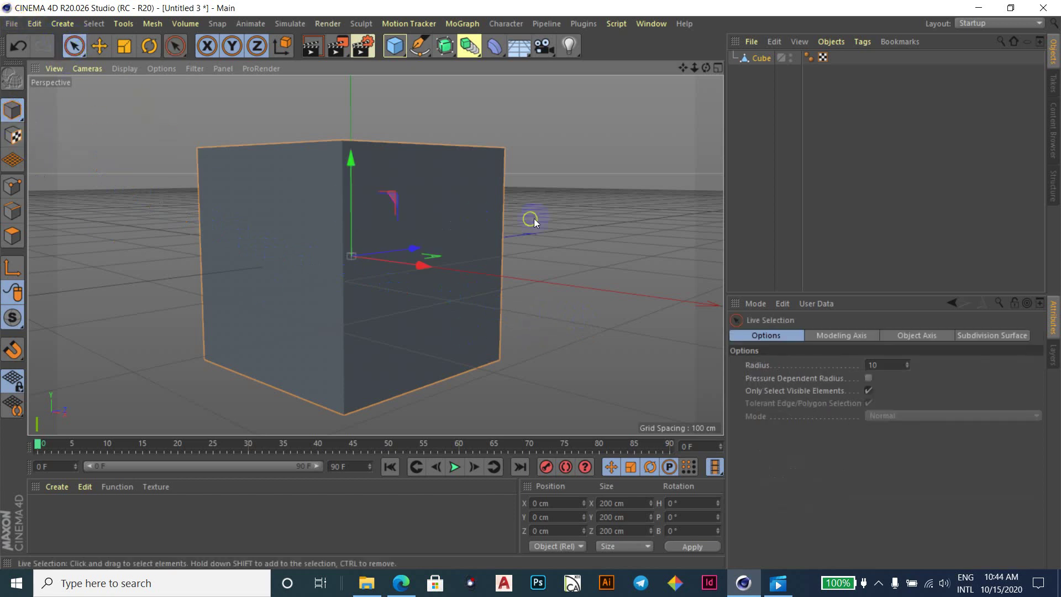
pyautogui.press('k')
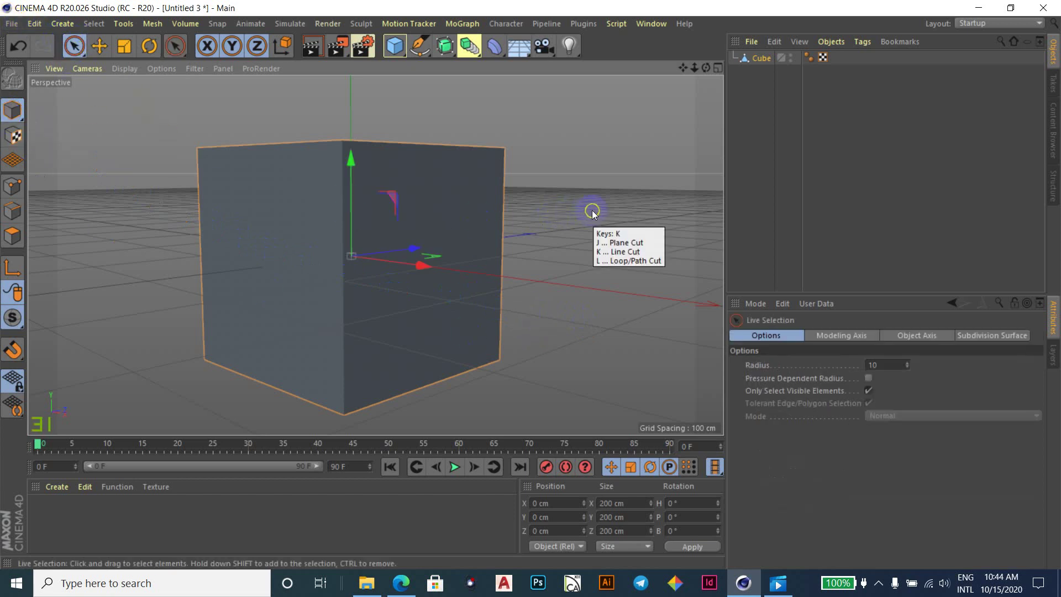
pyautogui.press('l')
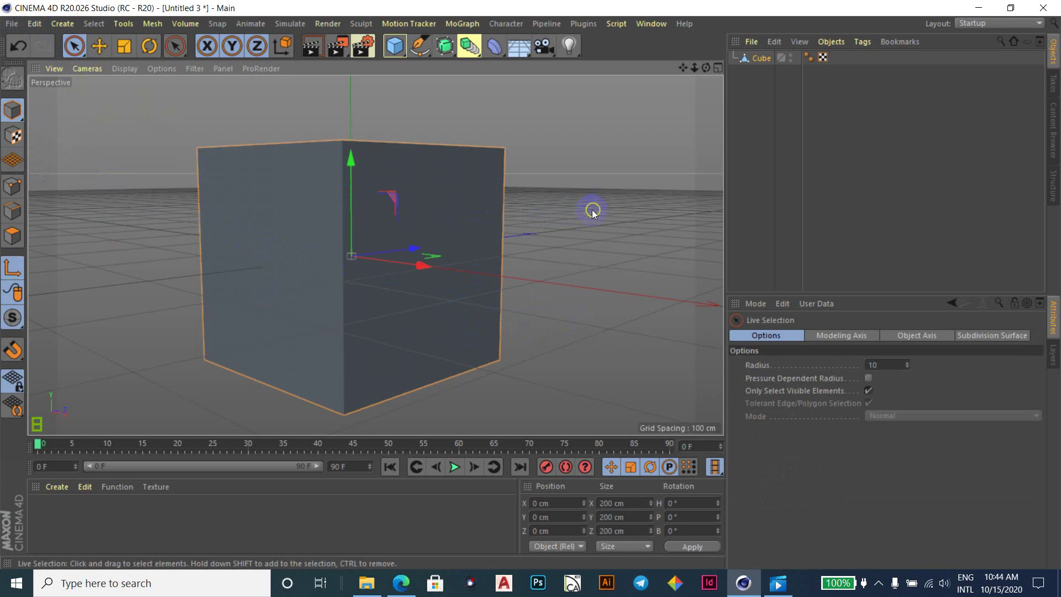
pyautogui.press('k')
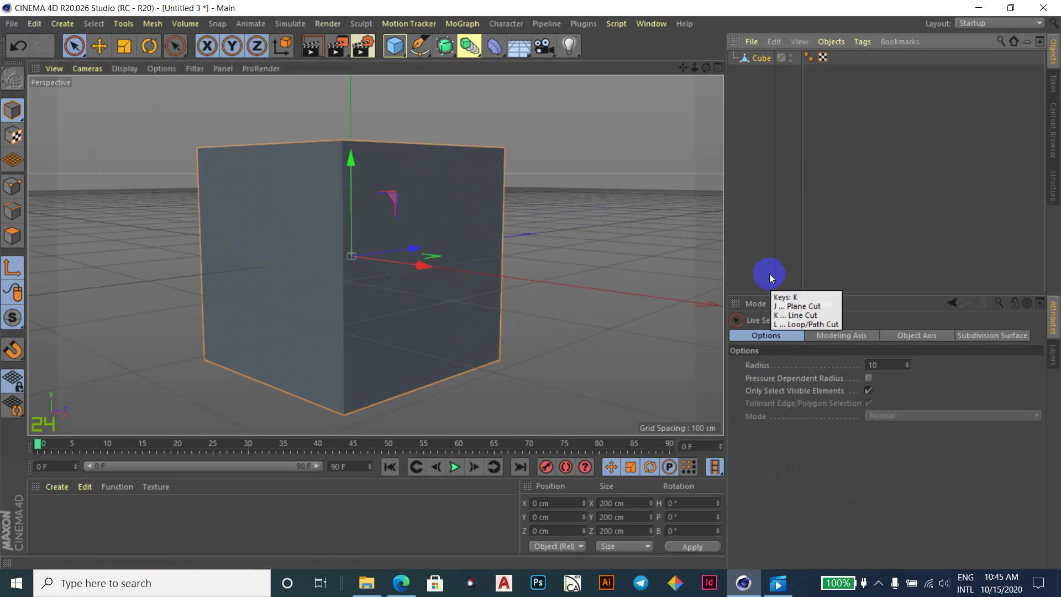
pyautogui.press('k')
pyautogui.press('l')
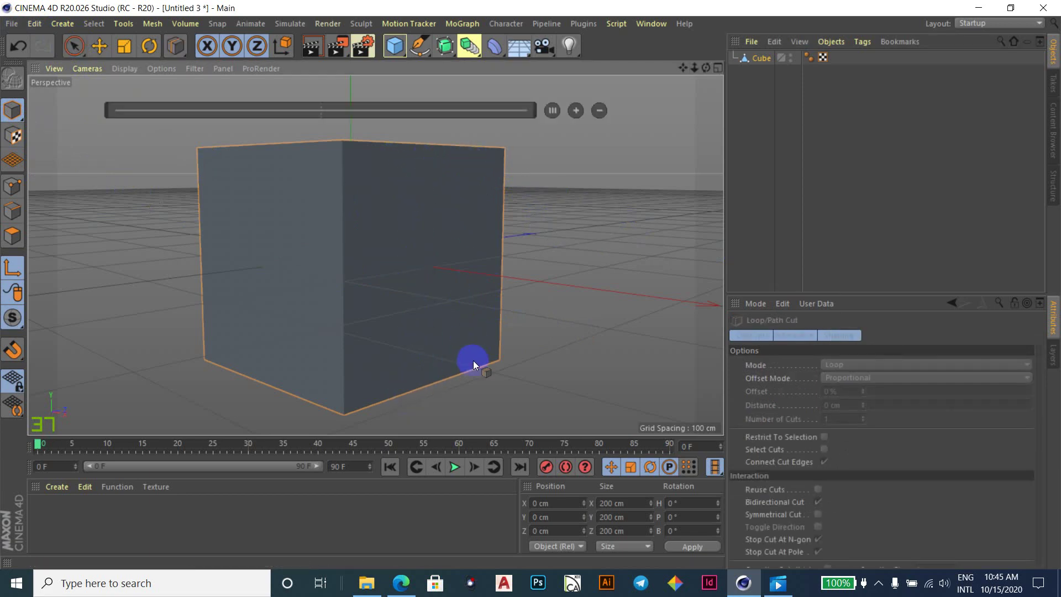
pyautogui.click(74, 46)
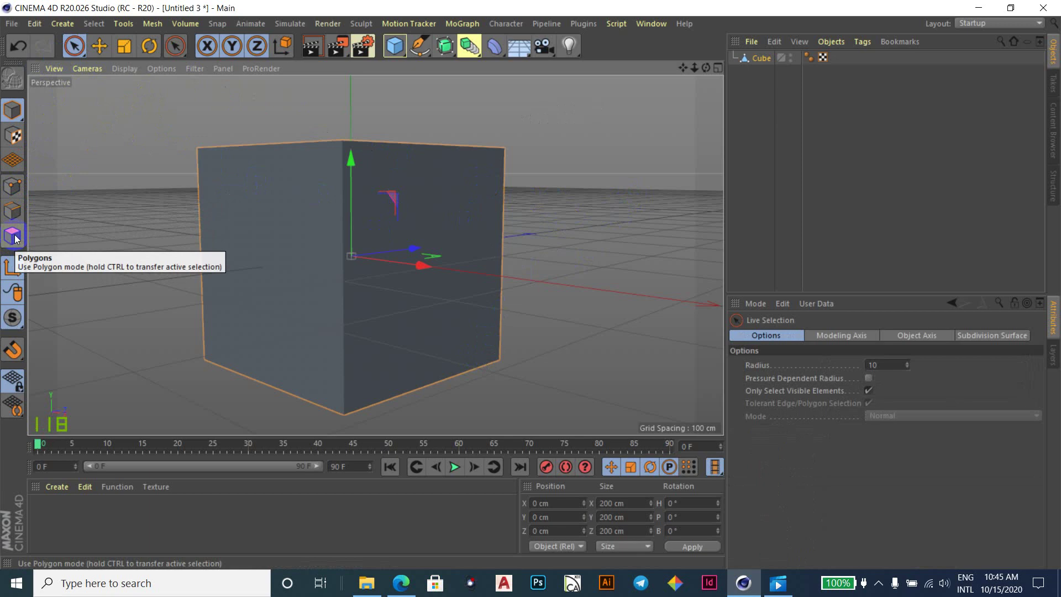
# - Switch to Edges mode and activate Line Cut with K~K
pyautogui.click(12, 211)
pyautogui.click(81, 196)
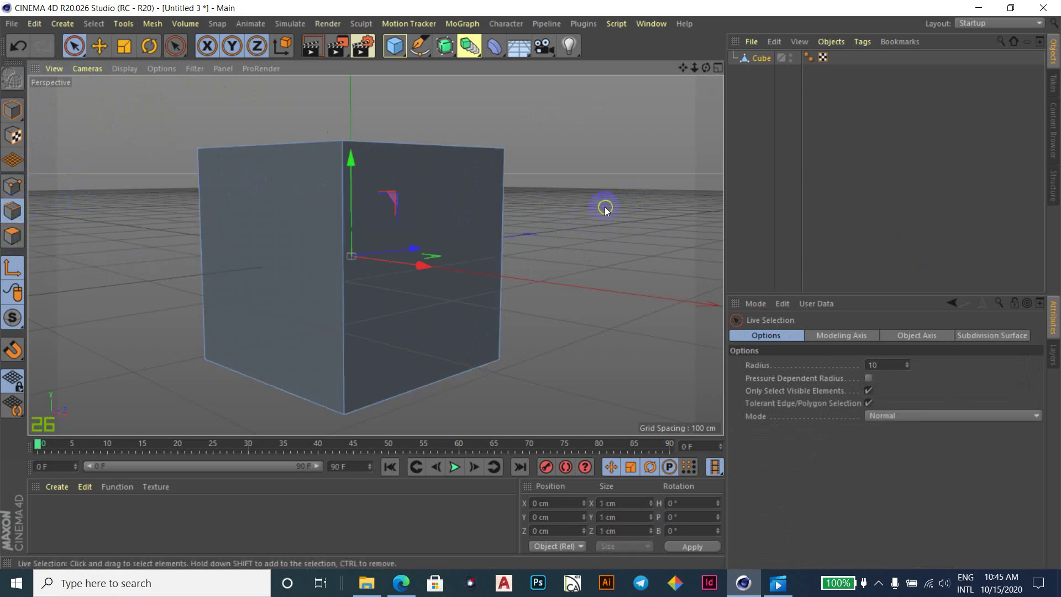
pyautogui.press('k')
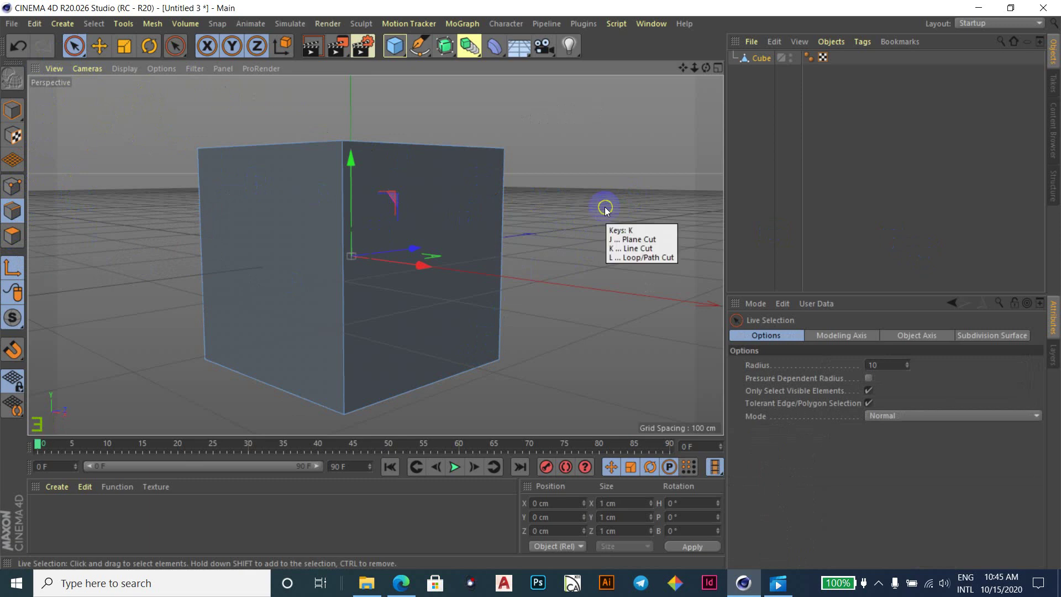
pyautogui.press('k')
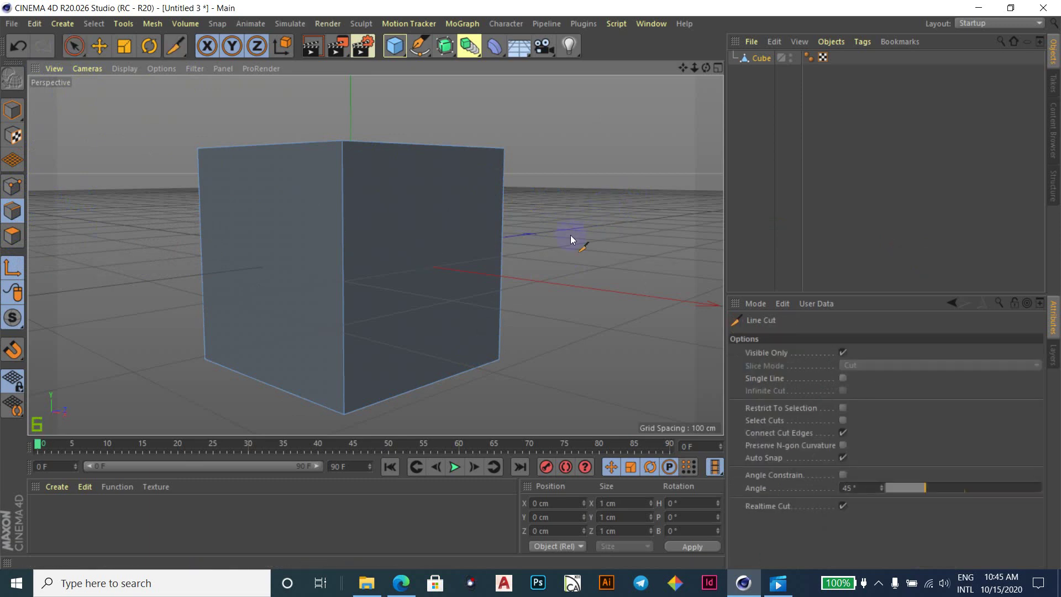
# - Slice a straight horizontal line cut across the cube, then view it more face-on
pyautogui.click(115, 218)
pyautogui.click(604, 309)
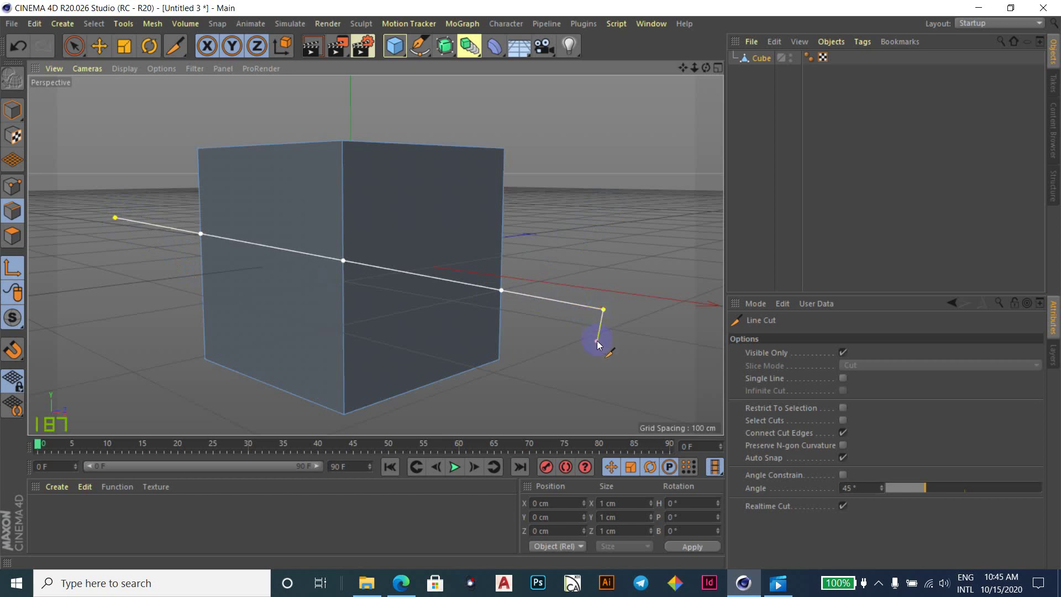
pyautogui.press('Escape')
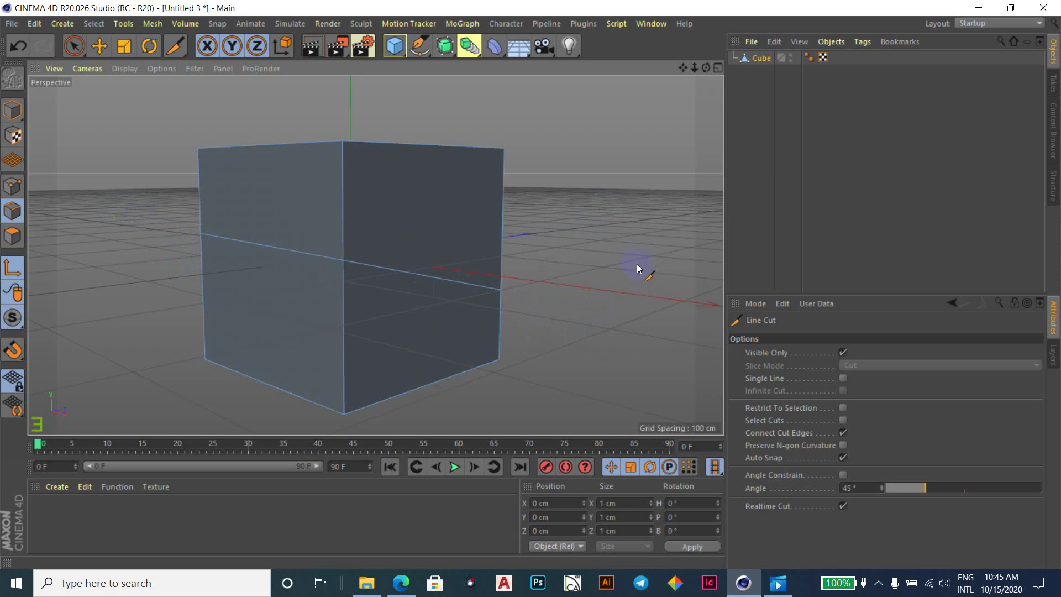
pyautogui.moveTo(635, 246)
pyautogui.keyDown('alt'); pyautogui.mouseDown()
pyautogui.moveTo(557, 278)
pyautogui.moveTo(291, 227)
pyautogui.moveTo(187, 230)
pyautogui.moveTo(301, 256)
pyautogui.moveTo(606, 268)
pyautogui.moveTo(620, 238)
pyautogui.mouseUp(); pyautogui.keyUp('alt')
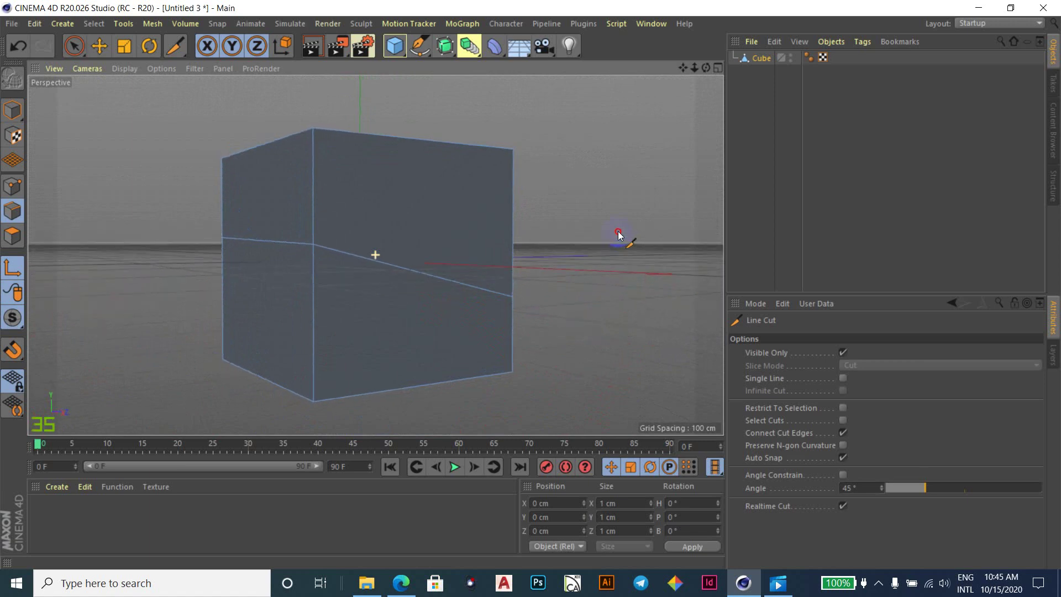
# - Undo the line cut and turn off Visible Only so cuts reach hidden faces
pyautogui.click(770, 364)
pyautogui.hotkey('ctrl', 'z')
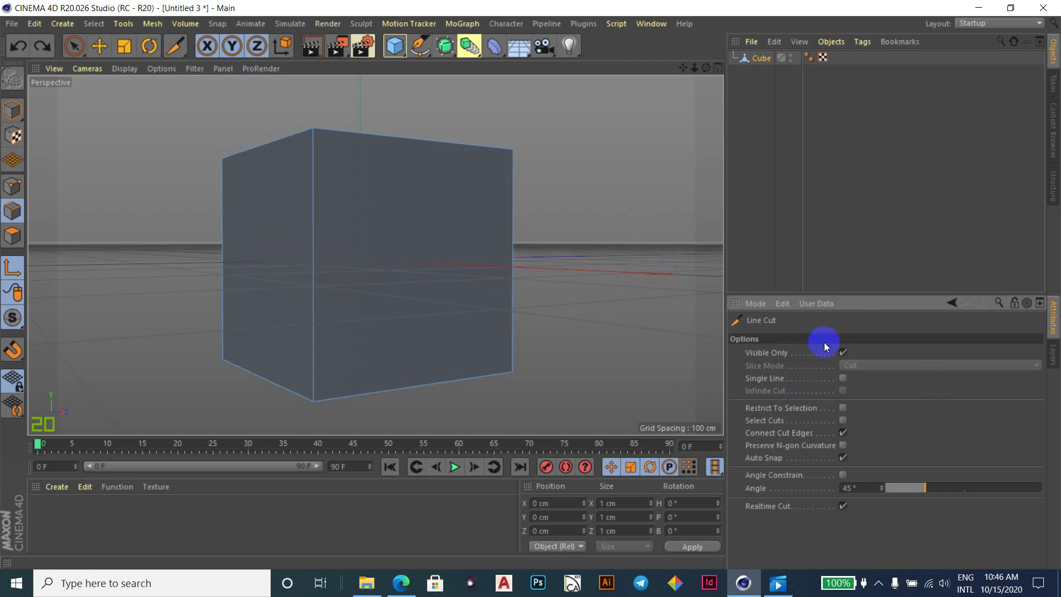
pyautogui.click(843, 353)
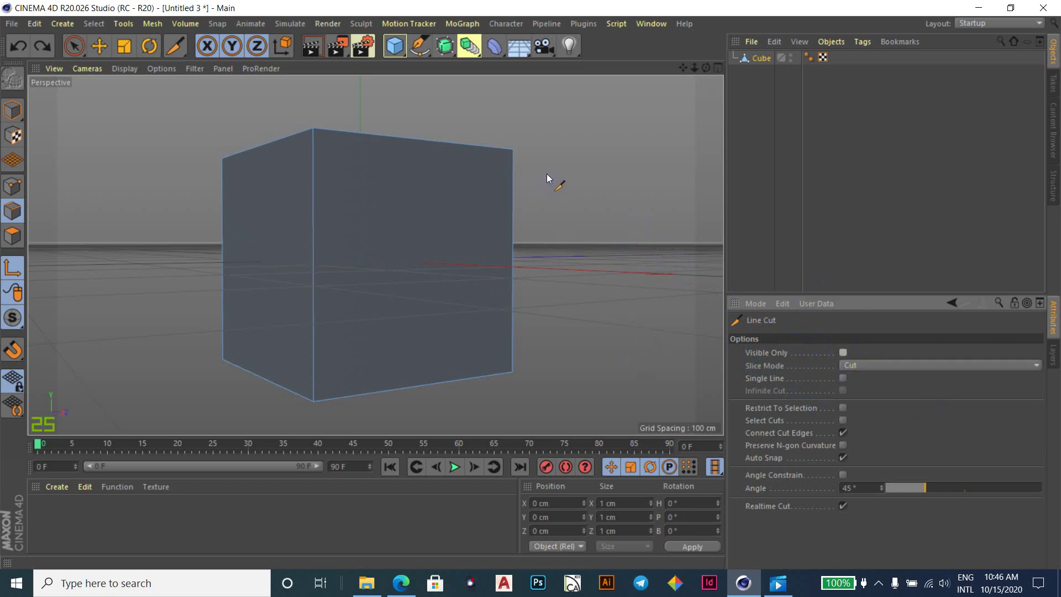
# - Make a fresh line cut all around the cube, back faces included, then orbit
pyautogui.click(184, 220)
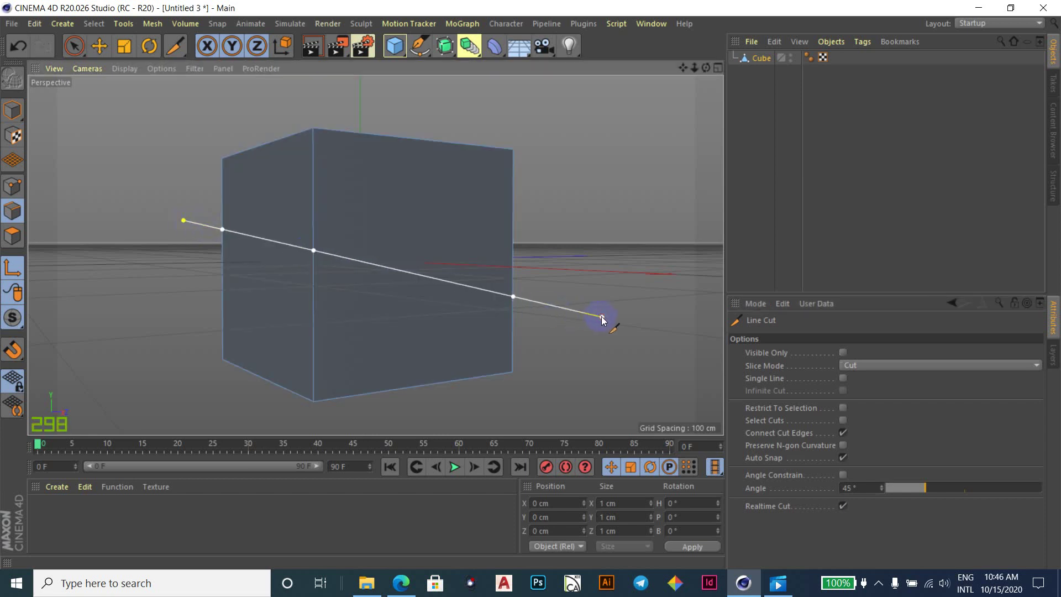
pyautogui.press('Escape')
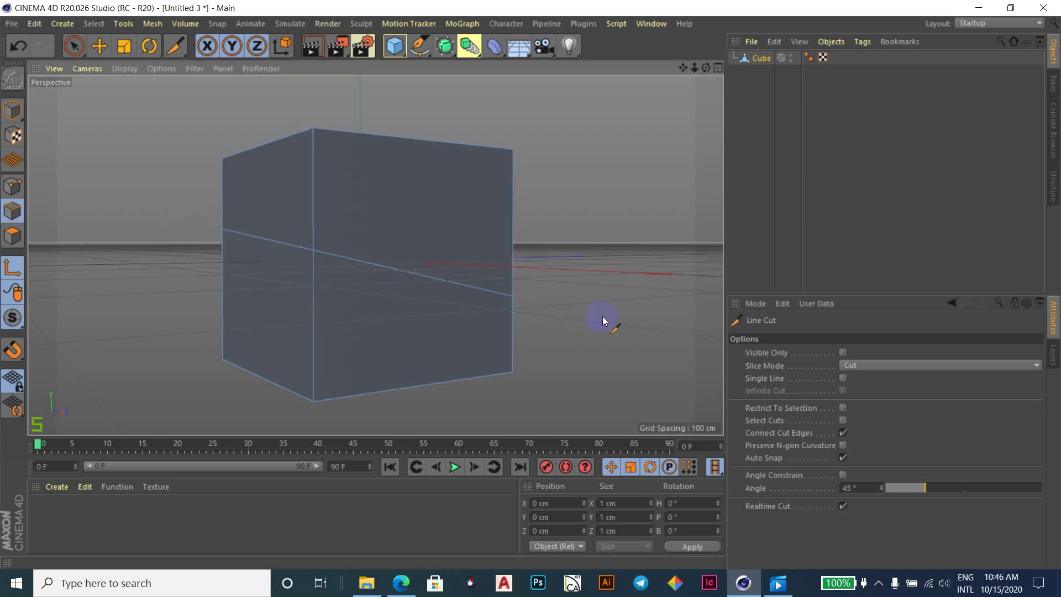
pyautogui.moveTo(624, 298)
pyautogui.keyDown('alt'); pyautogui.mouseDown()
pyautogui.moveTo(519, 327)
pyautogui.moveTo(272, 289)
pyautogui.moveTo(225, 293)
pyautogui.moveTo(409, 313)
pyautogui.moveTo(696, 310)
pyautogui.moveTo(559, 311)
pyautogui.moveTo(623, 282)
pyautogui.moveTo(668, 280)
pyautogui.moveTo(560, 298)
pyautogui.mouseUp(); pyautogui.keyUp('alt')
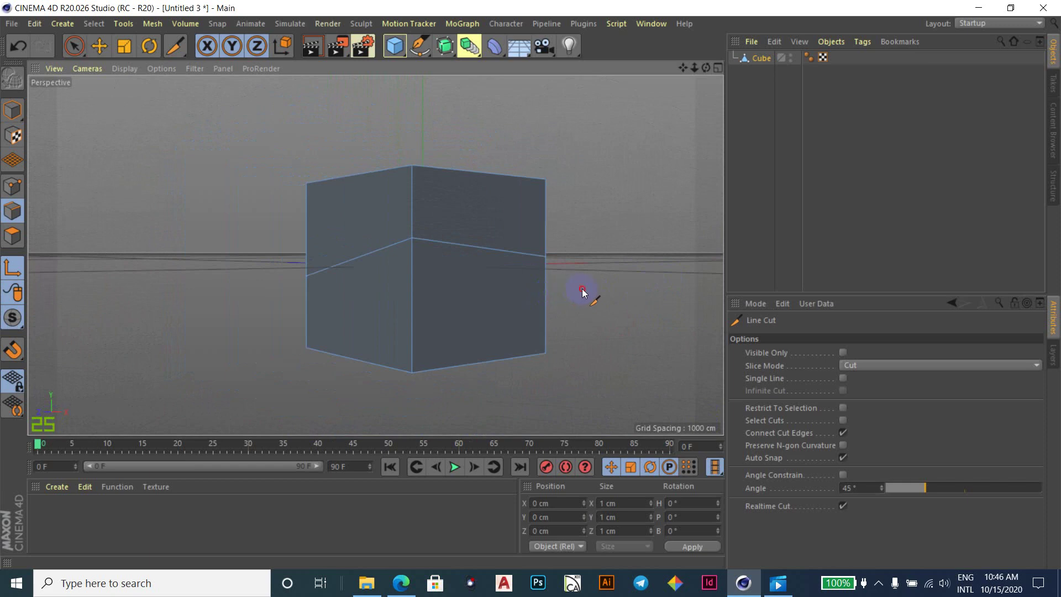
# - Undo the all-around line cut, orbiting to eye level and around the cube
pyautogui.moveTo(581, 294)
pyautogui.keyDown('alt'); pyautogui.mouseDown()
pyautogui.moveTo(552, 289)
pyautogui.moveTo(536, 362)
pyautogui.mouseUp(); pyautogui.keyUp('alt')
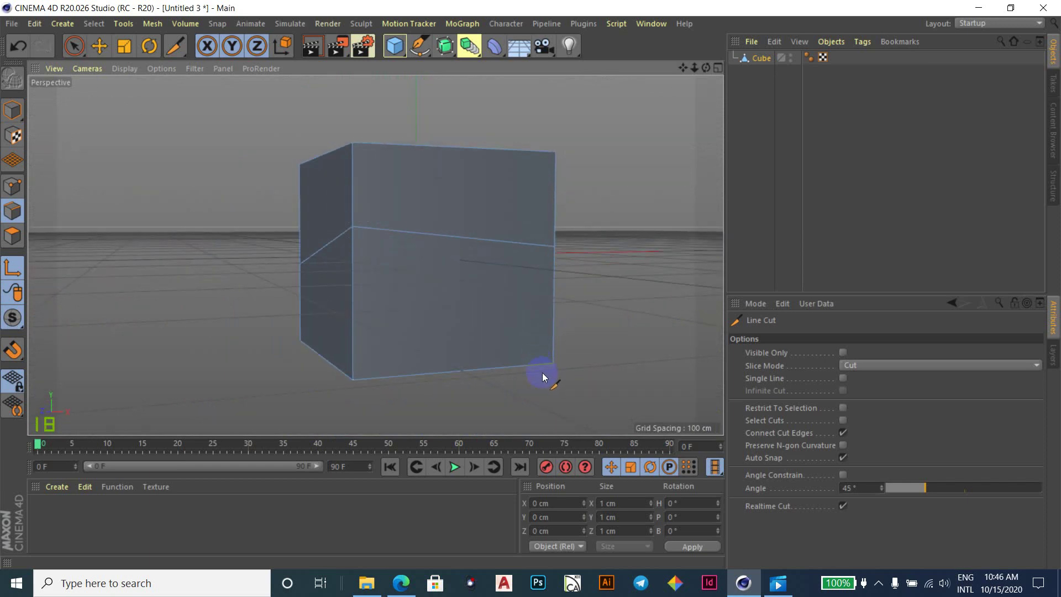
pyautogui.hotkey('ctrl', 'z')
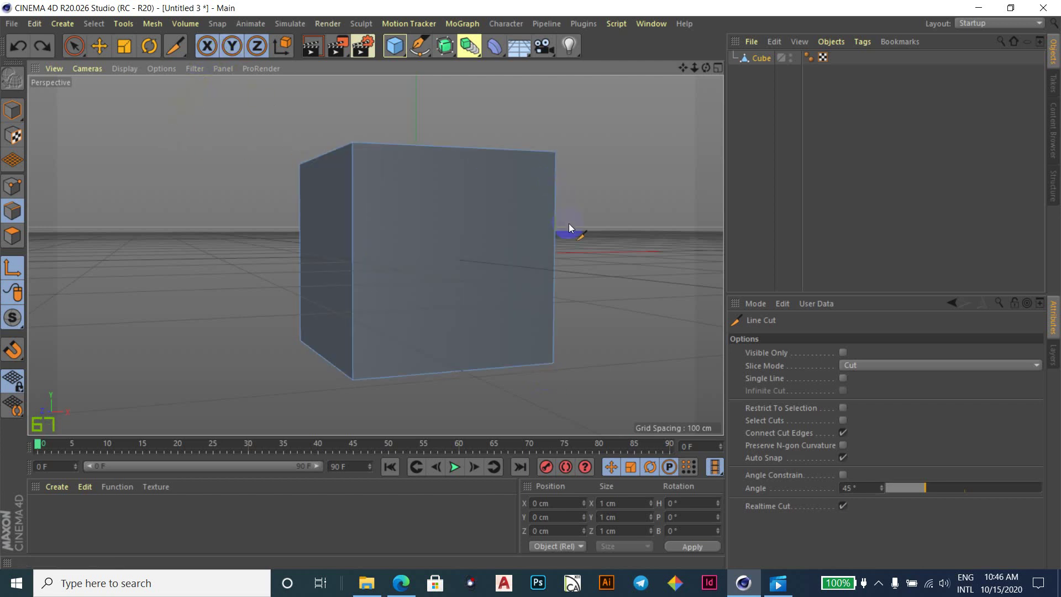
pyautogui.moveTo(569, 229); pyautogui.dragTo(571, 255)
pyautogui.moveTo(301, 269)
pyautogui.keyDown('alt'); pyautogui.mouseDown()
pyautogui.moveTo(409, 283)
pyautogui.moveTo(849, 276)
pyautogui.mouseUp(); pyautogui.keyUp('alt')
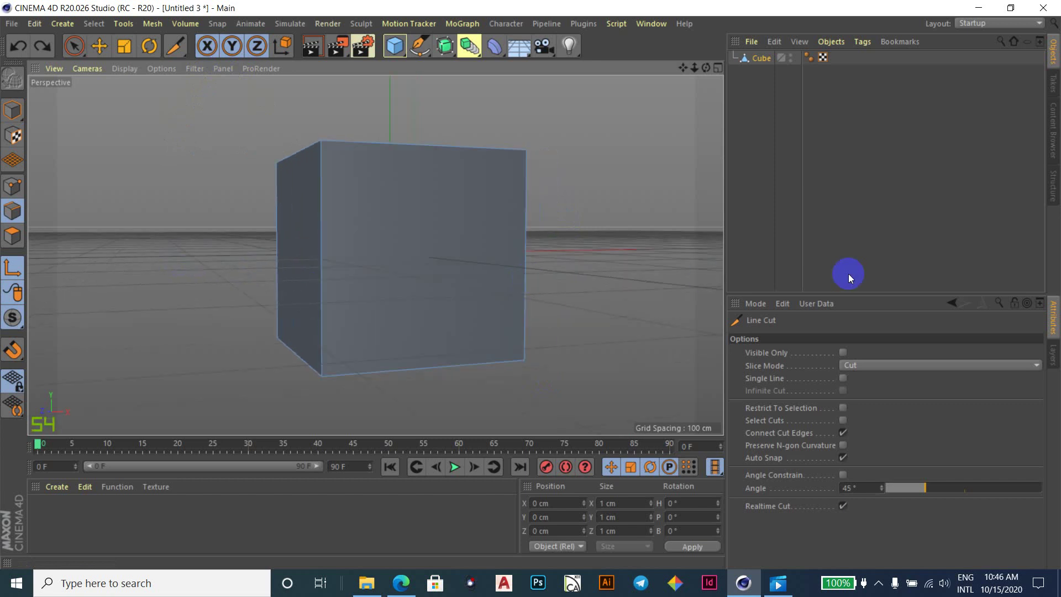
pyautogui.moveTo(612, 263)
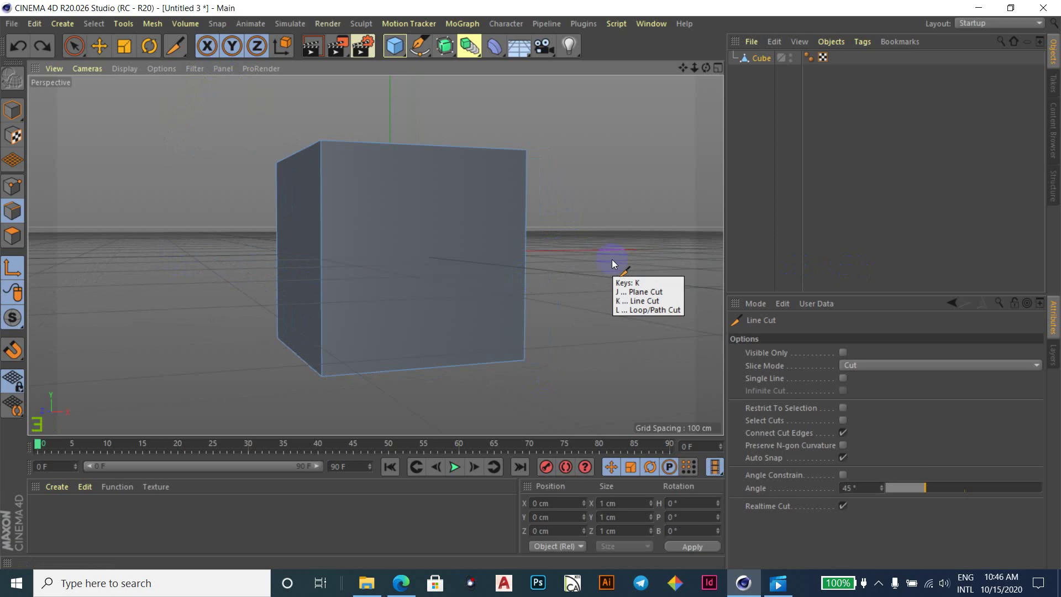
# - With Loop/Path Cut, preview a horizontal loop at several Offset heights, then discard it
pyautogui.press('l')
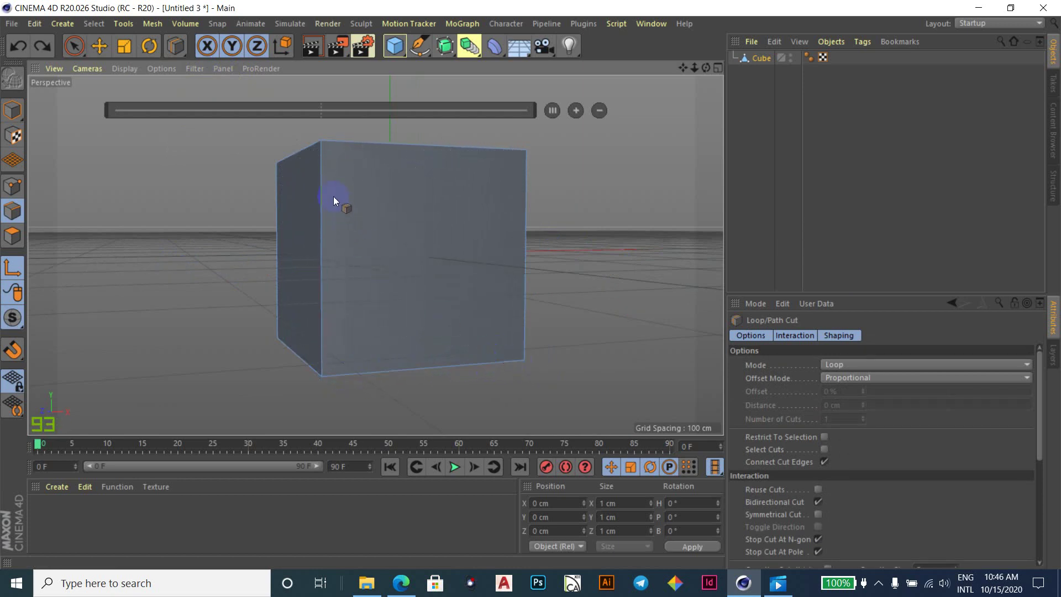
pyautogui.click(321, 148)
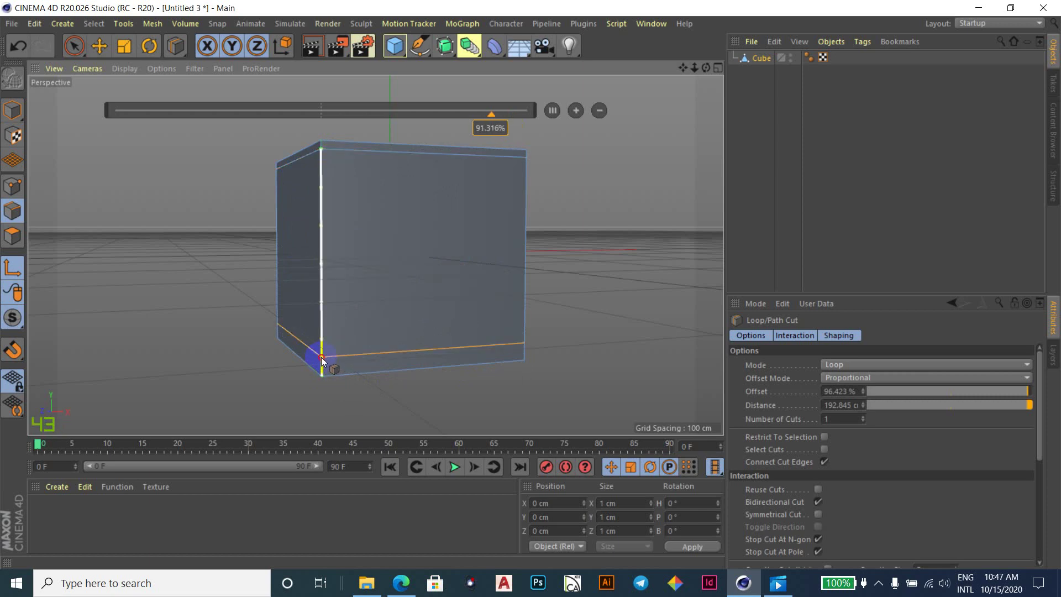
pyautogui.click(321, 357)
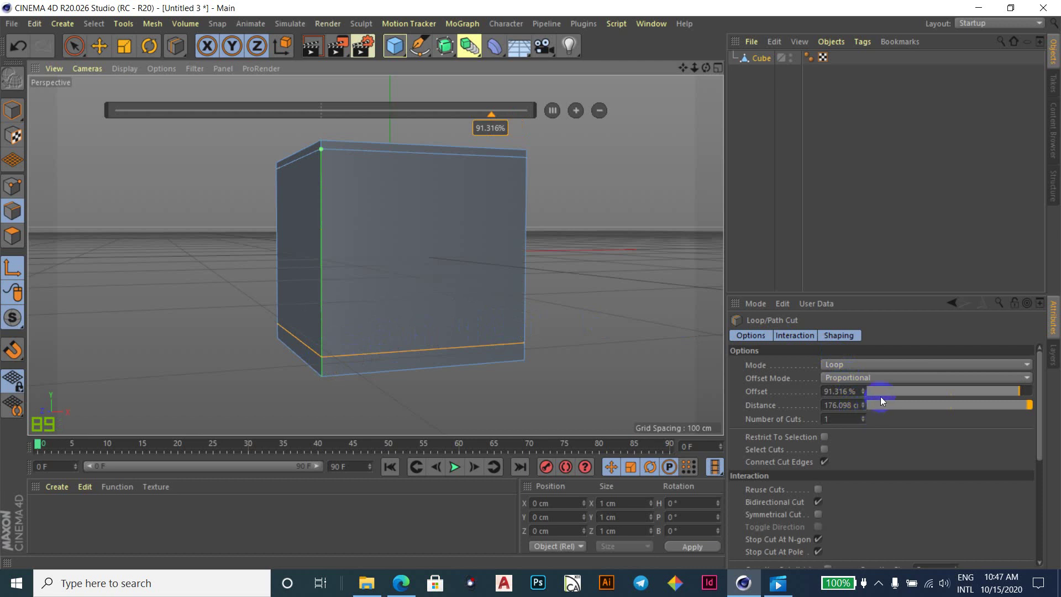
pyautogui.keyDown('shift'); pyautogui.click(863, 393); pyautogui.keyUp('shift')
pyautogui.moveTo(864, 390); pyautogui.dragTo(864, 393)
pyautogui.write('40')
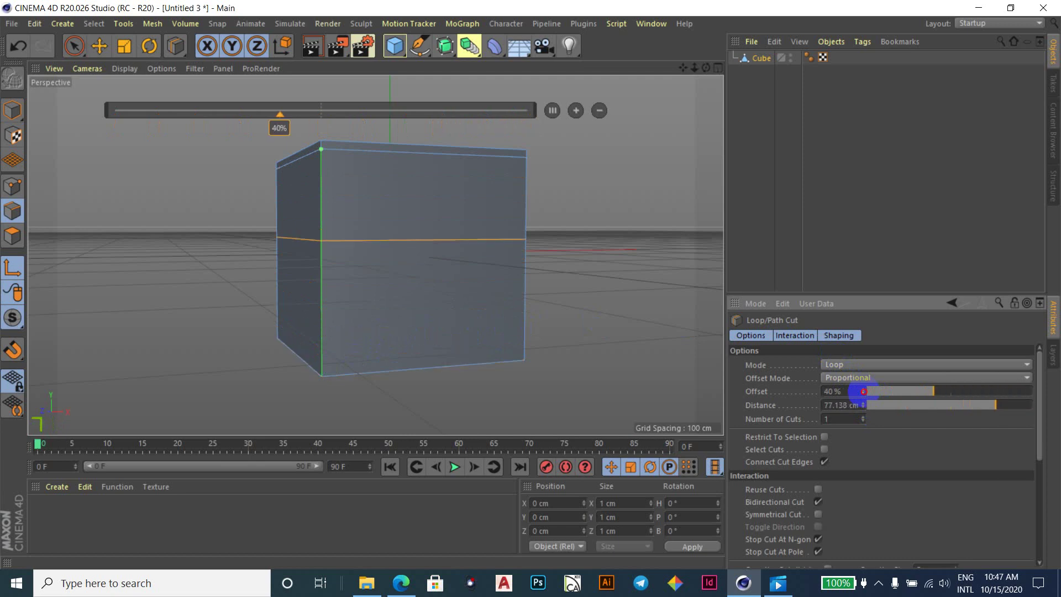
pyautogui.moveTo(282, 115)
pyautogui.mouseDown()
pyautogui.moveTo(190, 116)
pyautogui.moveTo(515, 126)
pyautogui.moveTo(482, 127)
pyautogui.moveTo(504, 127)
pyautogui.mouseUp()
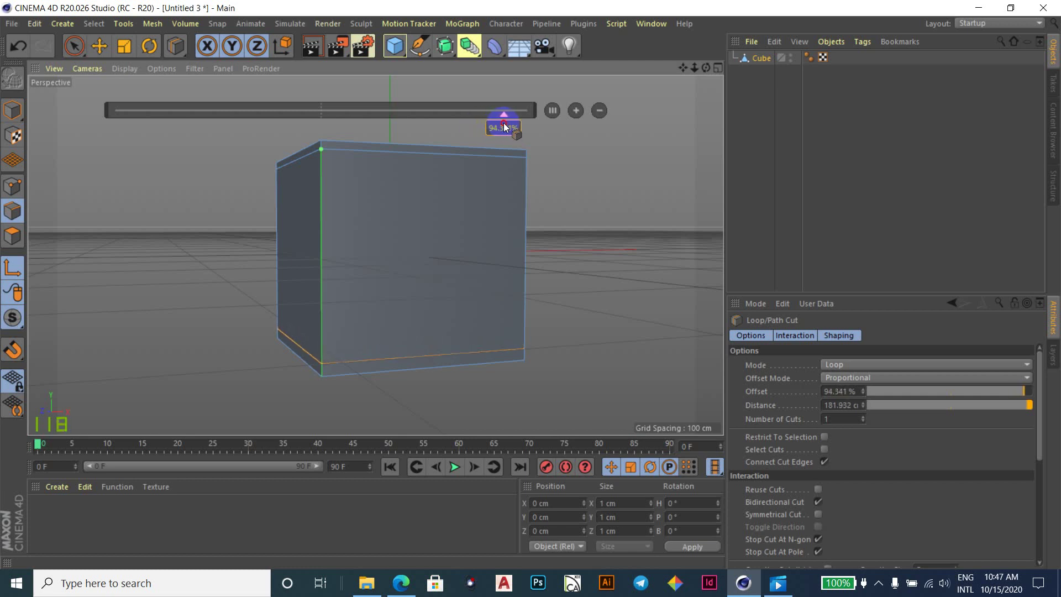
pyautogui.moveTo(504, 126); pyautogui.dragTo(500, 126)
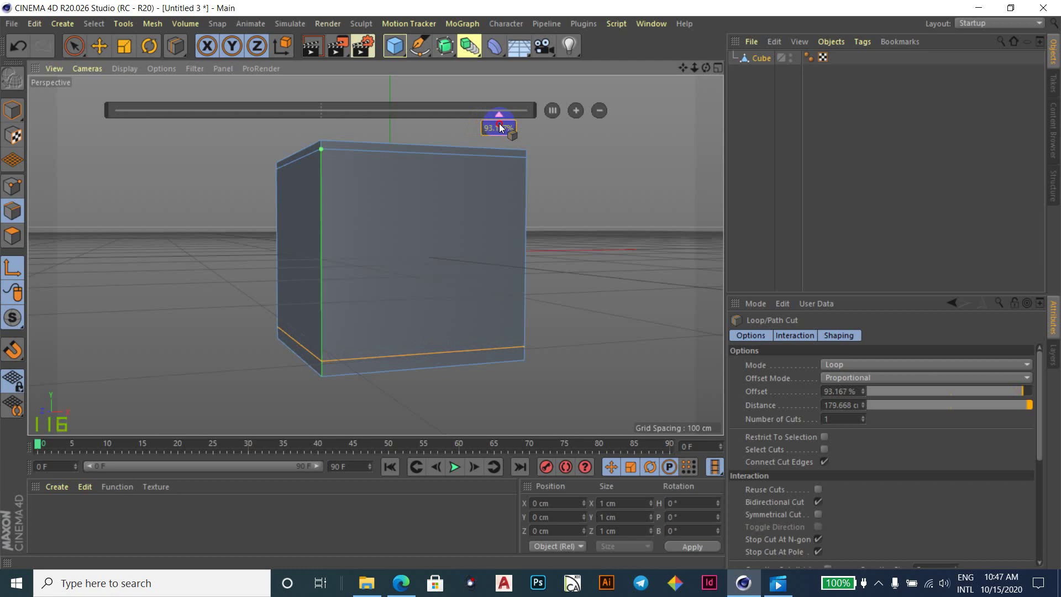
pyautogui.click(585, 360)
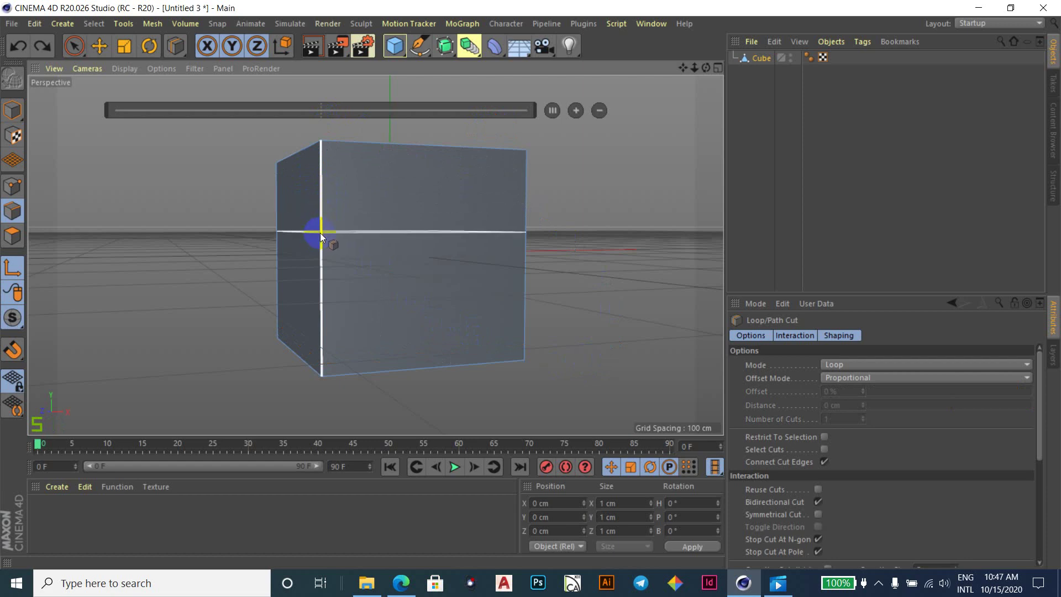
# - Set the Loop/Path Cut Mode to Path
pyautogui.click(978, 367)
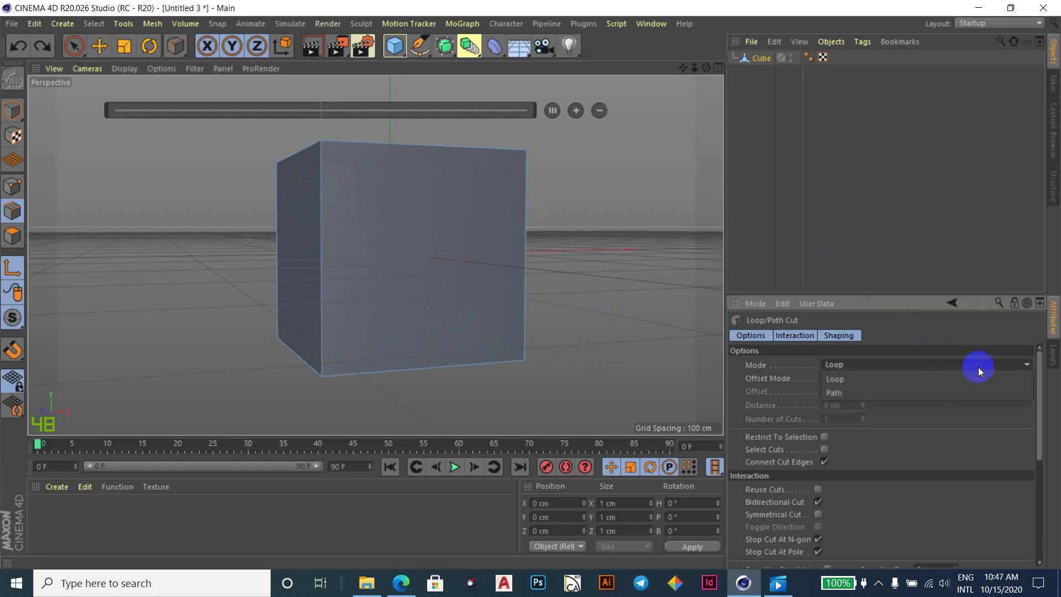
pyautogui.click(916, 237)
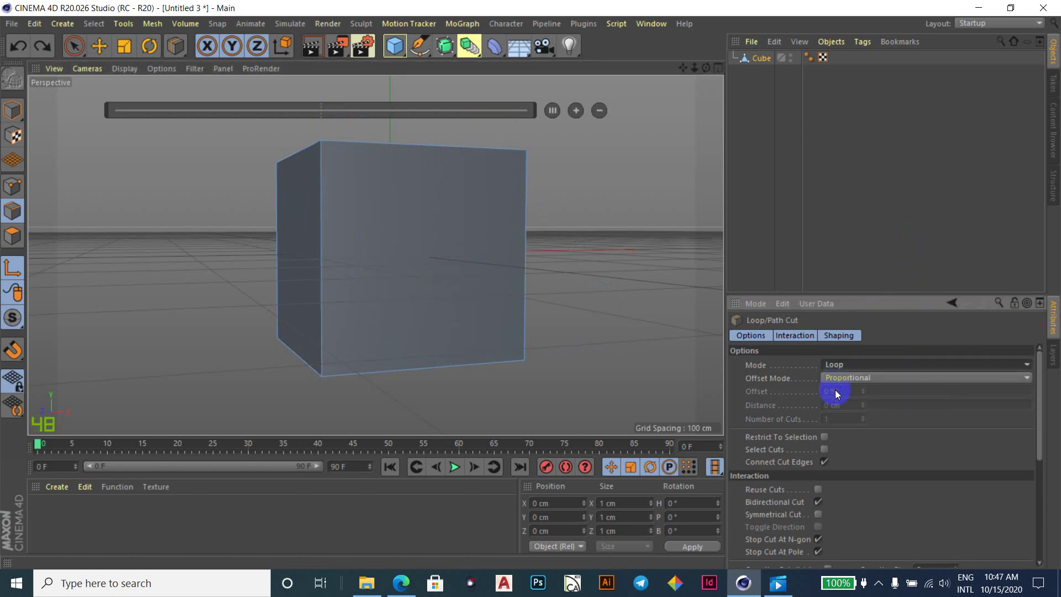
pyautogui.click(920, 379)
pyautogui.click(915, 257)
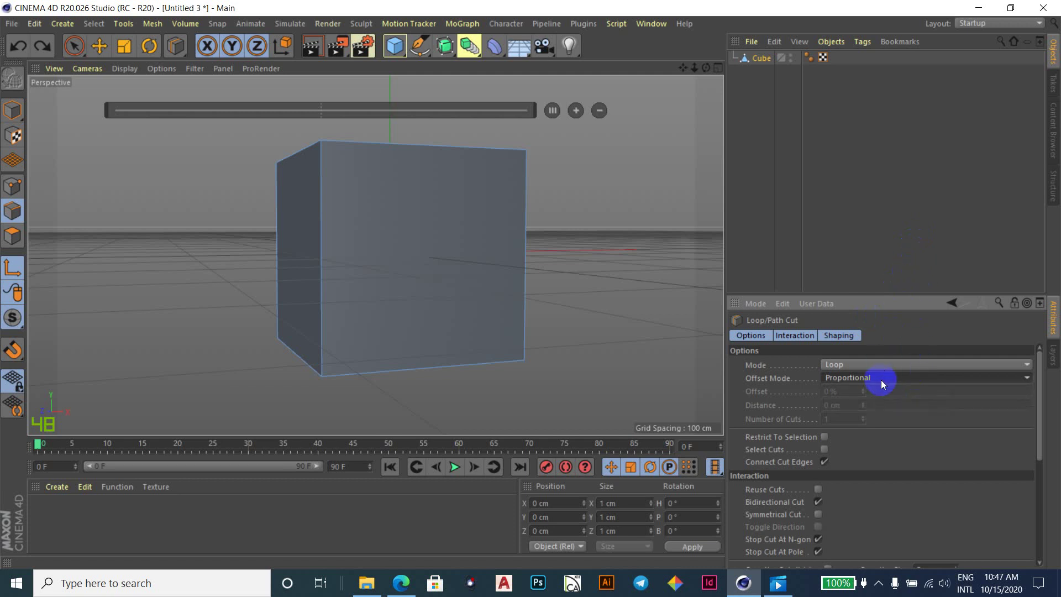
pyautogui.click(916, 366)
pyautogui.click(880, 392)
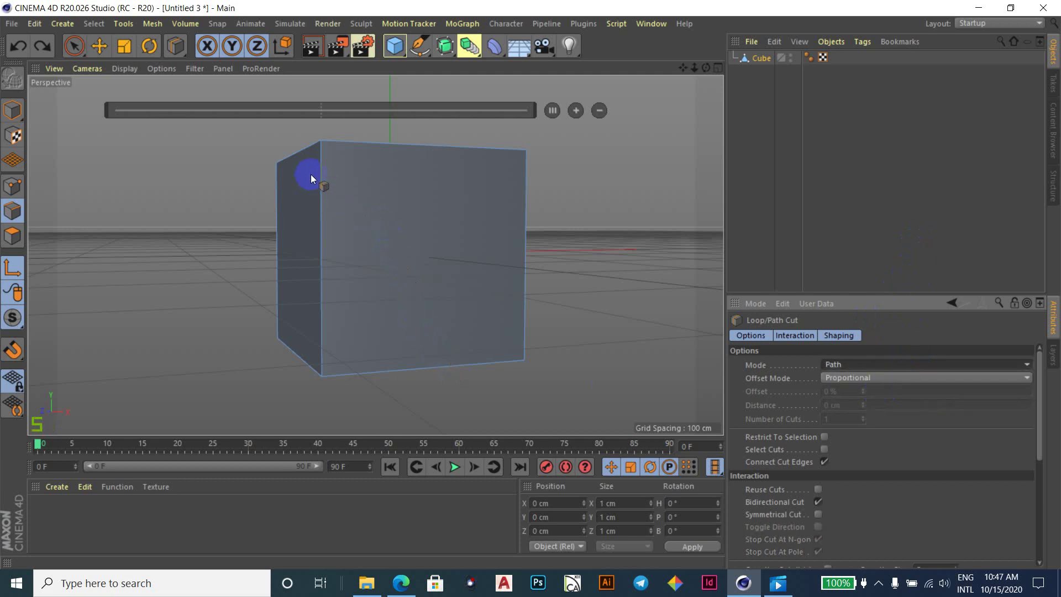
# - Try four evenly spaced horizontal cuts around the cube, then undo them
pyautogui.moveTo(321, 165)
pyautogui.mouseDown()
pyautogui.moveTo(320, 304)
pyautogui.moveTo(328, 200)
pyautogui.mouseUp()
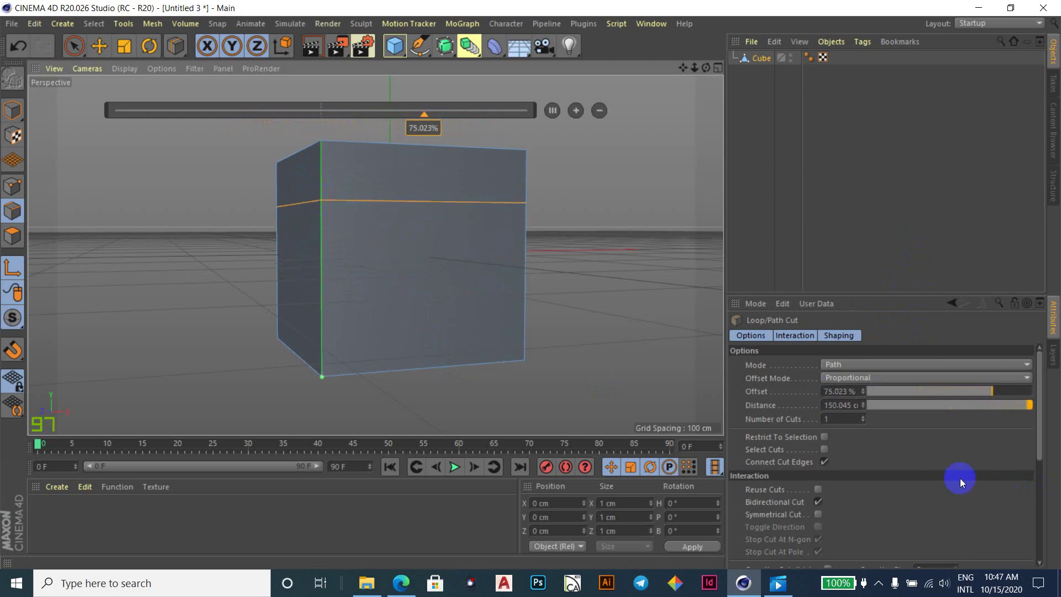
pyautogui.click(864, 417)
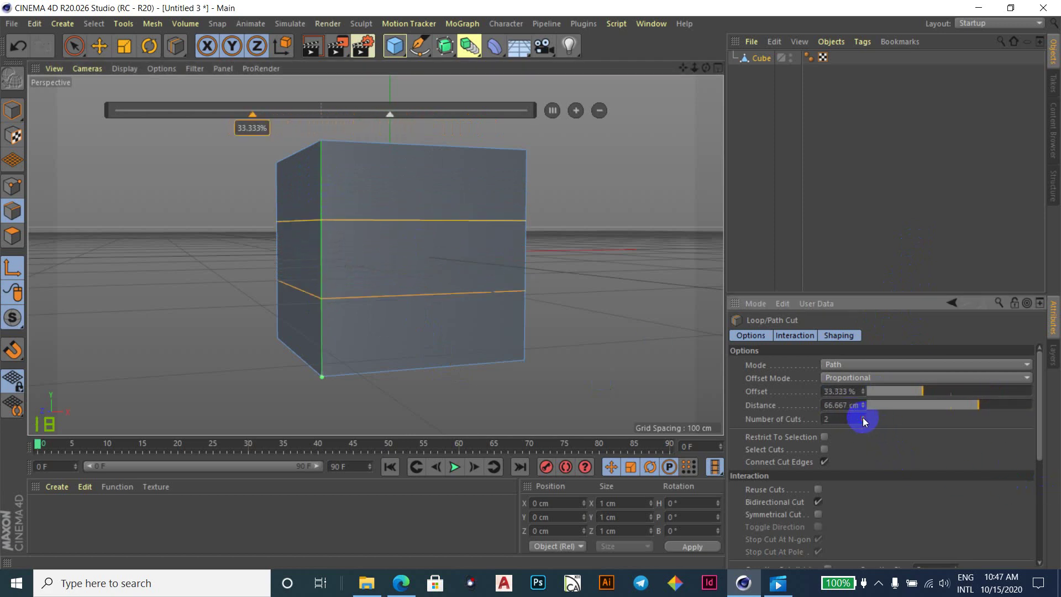
pyautogui.click(863, 417)
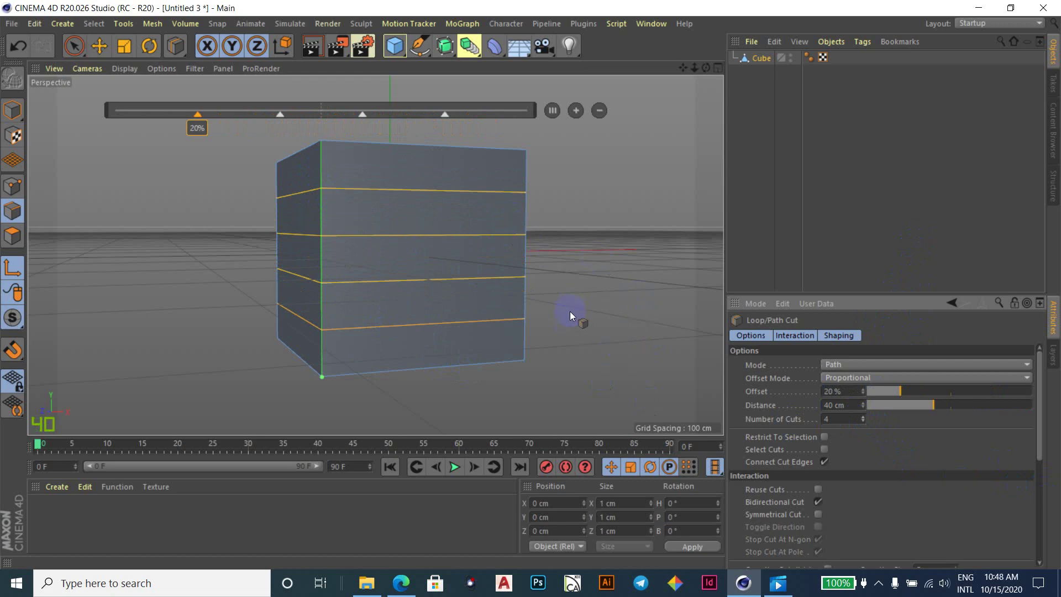
pyautogui.hotkey('ctrl', 'z')
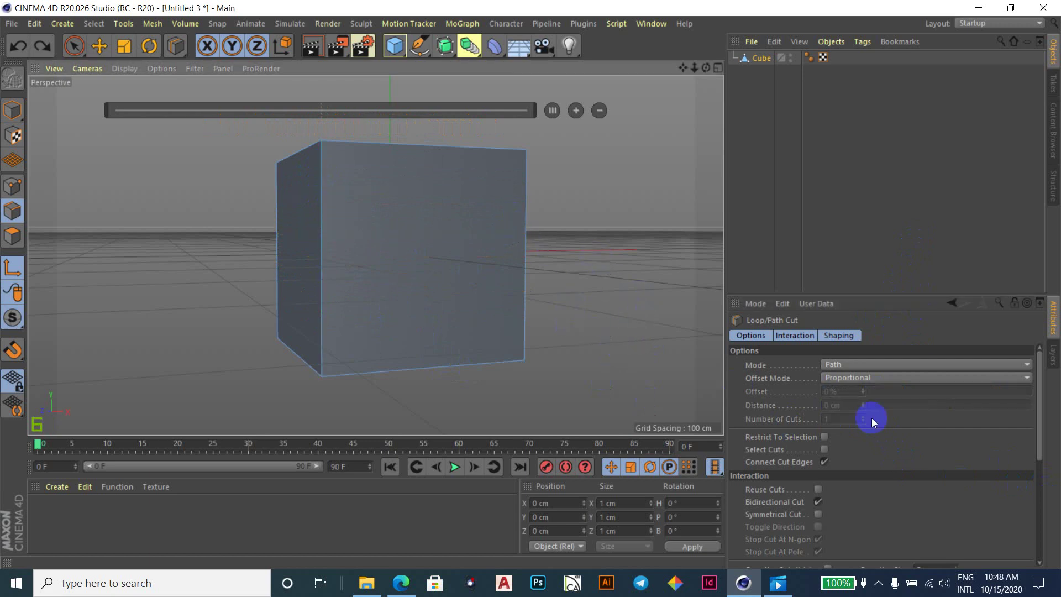
# - Set Mode back to Loop; cut five horizontal loops, then five vertical loops on the front
pyautogui.click(954, 363)
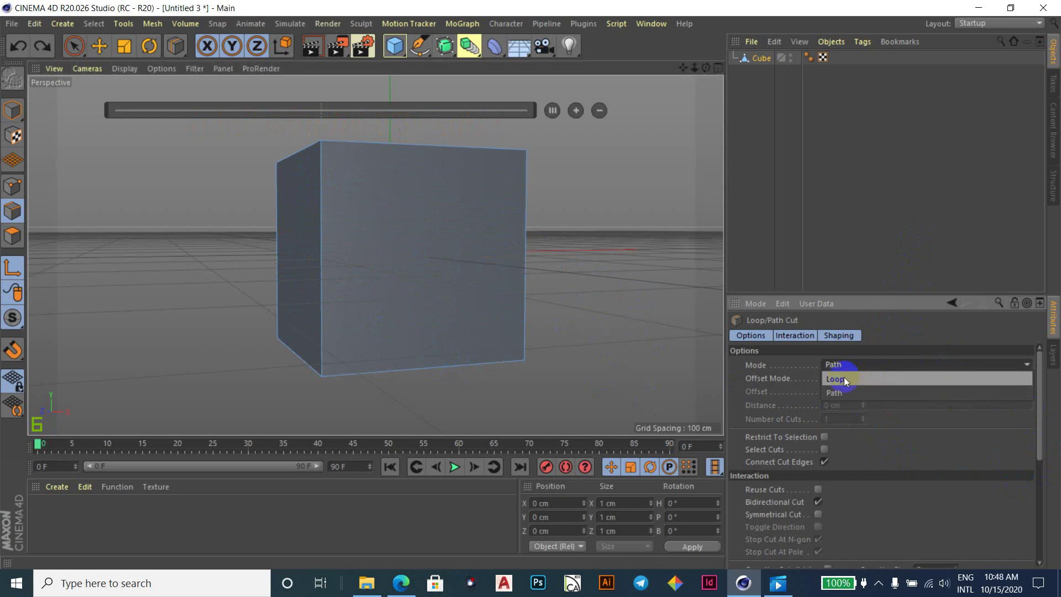
pyautogui.click(844, 379)
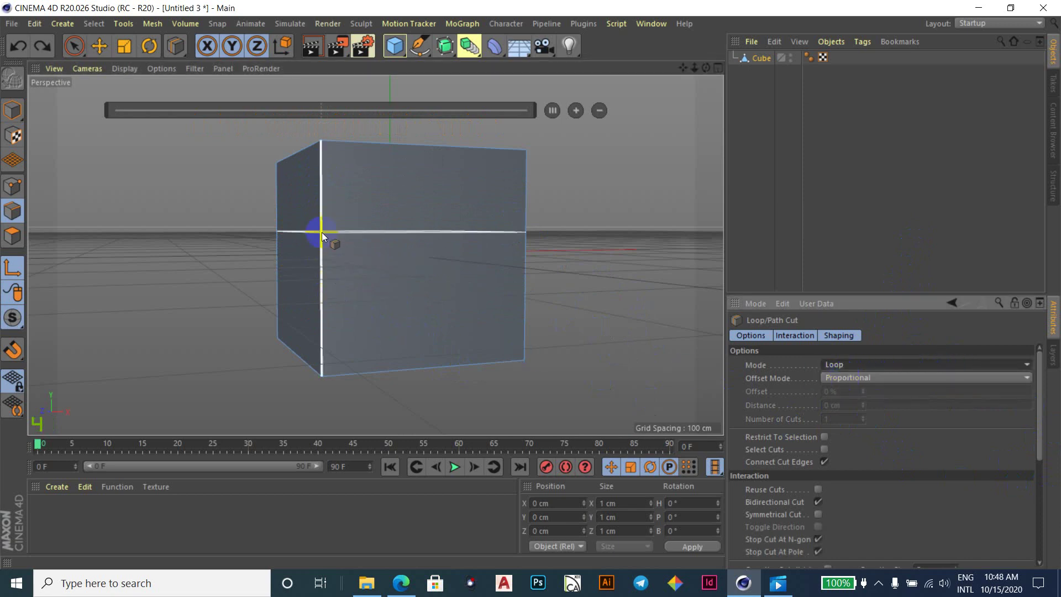
pyautogui.click(323, 160)
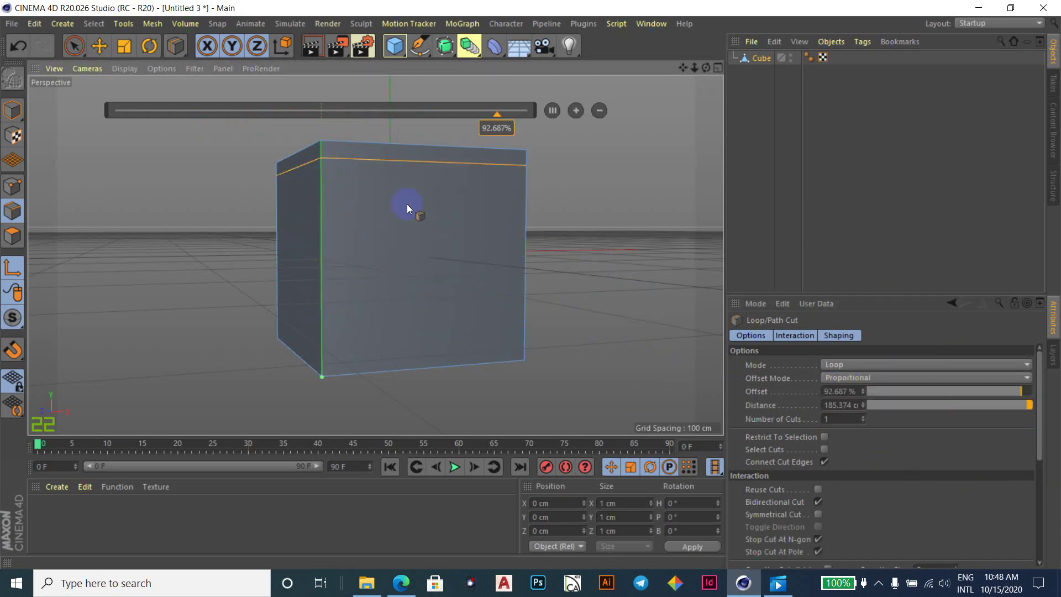
pyautogui.click(865, 418)
pyautogui.click(864, 418)
pyautogui.click(864, 419)
pyautogui.write('5')
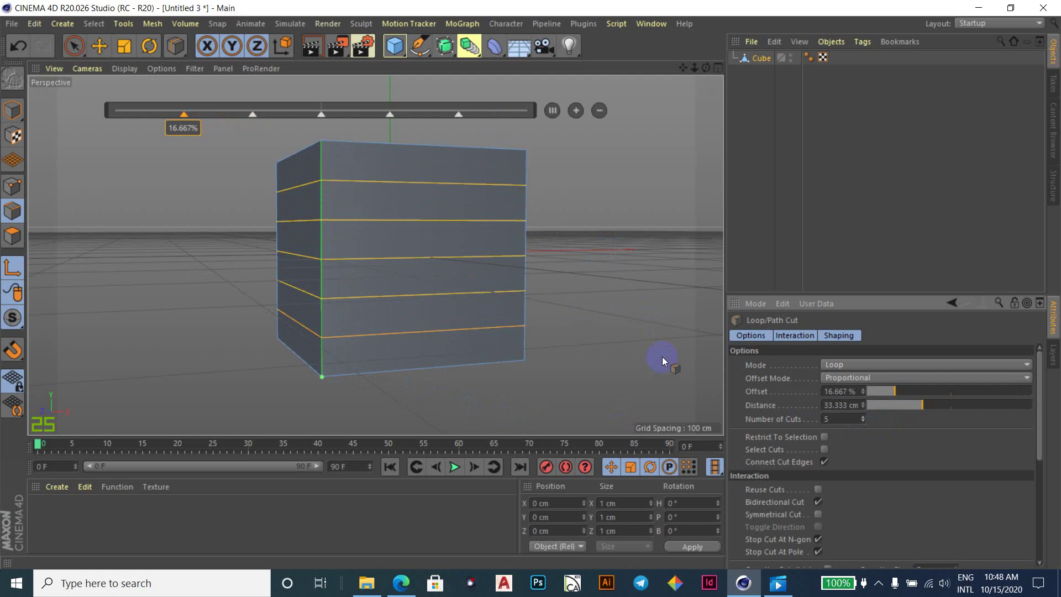
pyautogui.click(505, 361)
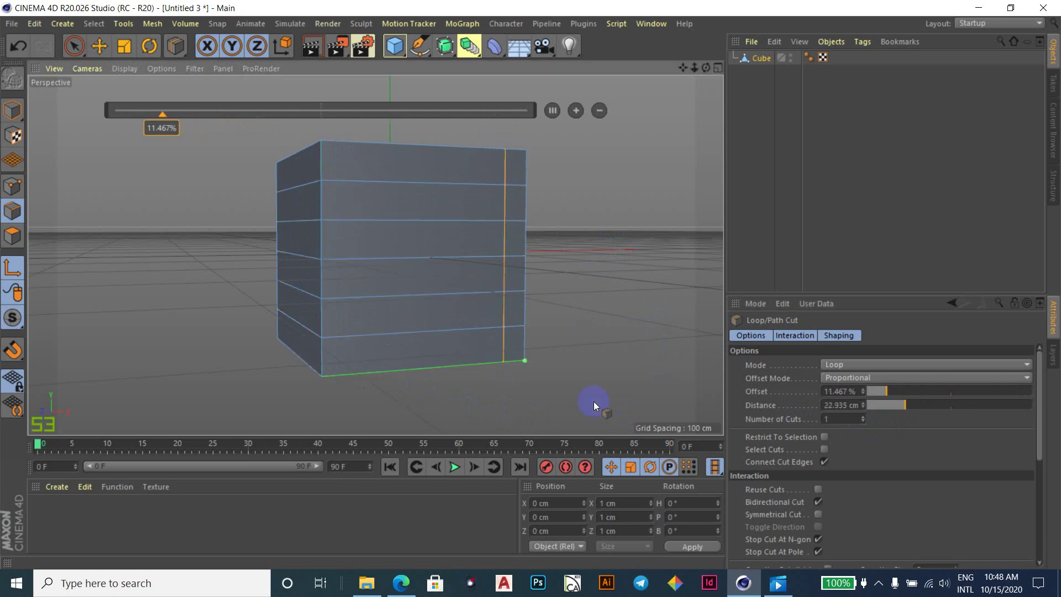
pyautogui.click(862, 417)
pyautogui.click(862, 417)
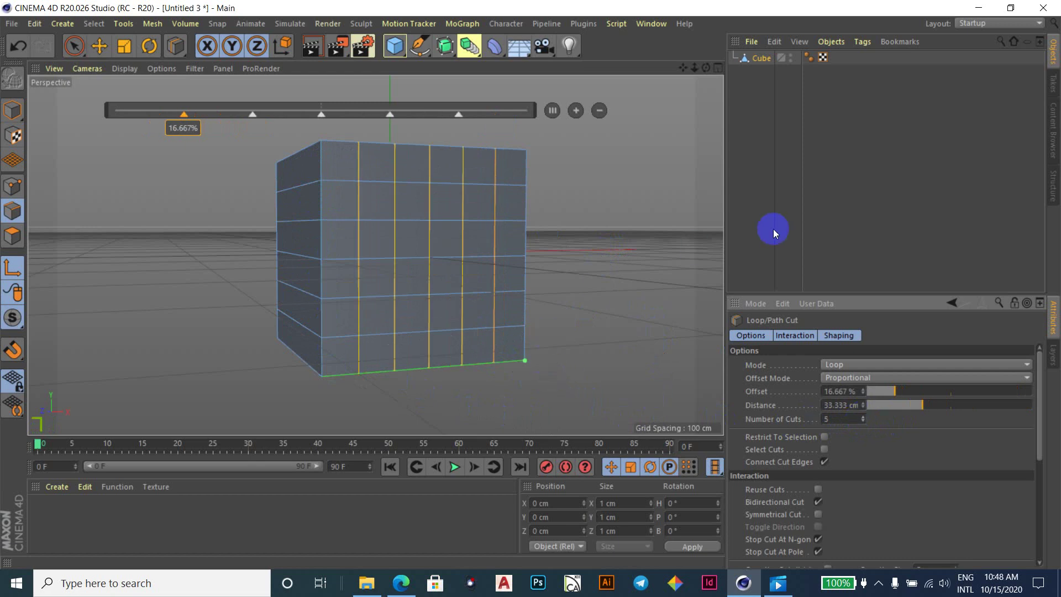